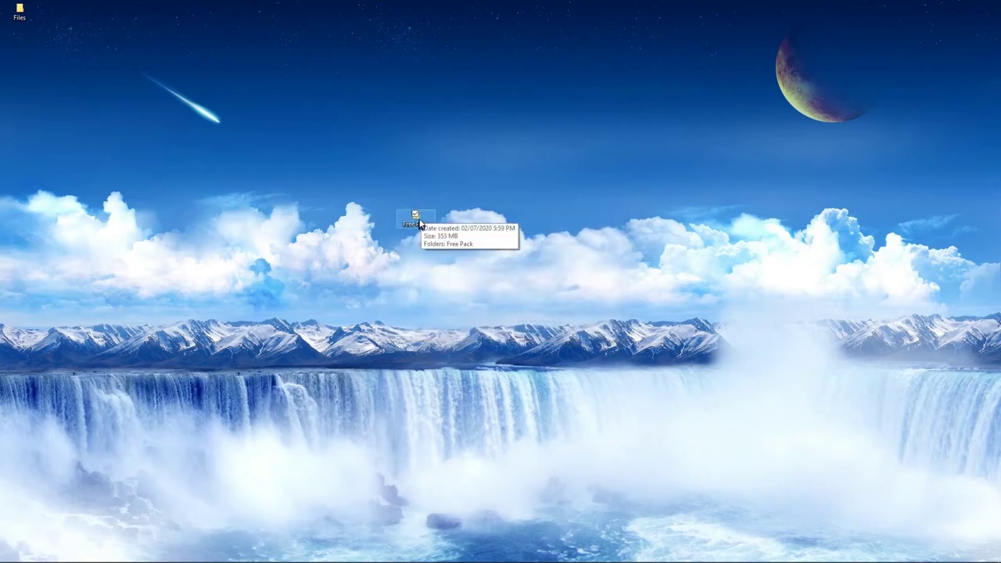
# Extract BRUSH PACK.zip from the nested Free Pack folder into its own BRUSH PACK folder.
pyautogui.doubleClick(415, 216)
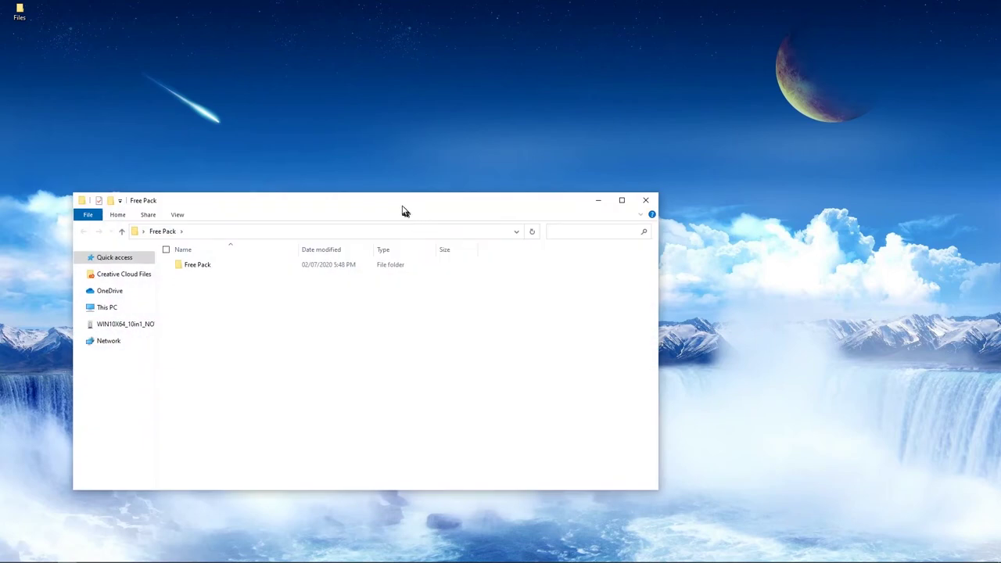
pyautogui.moveTo(405, 211); pyautogui.dragTo(504, 178)
pyautogui.doubleClick(306, 233)
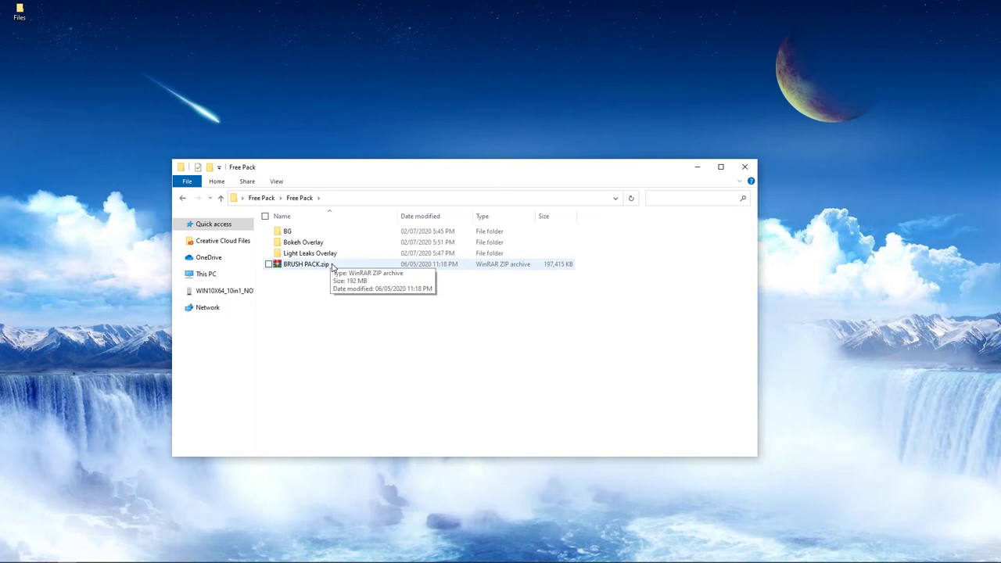
pyautogui.rightClick(289, 267)
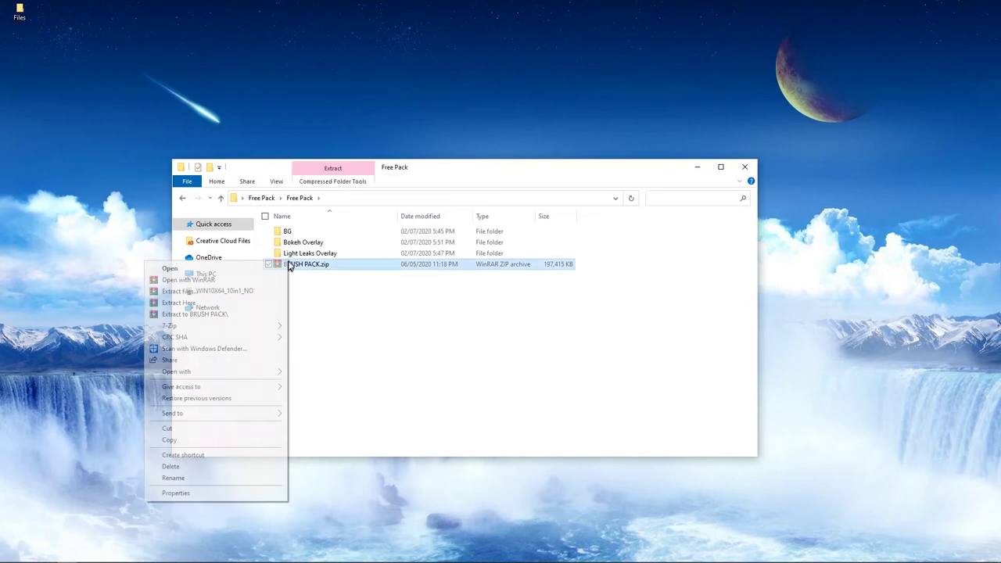
pyautogui.click(229, 314)
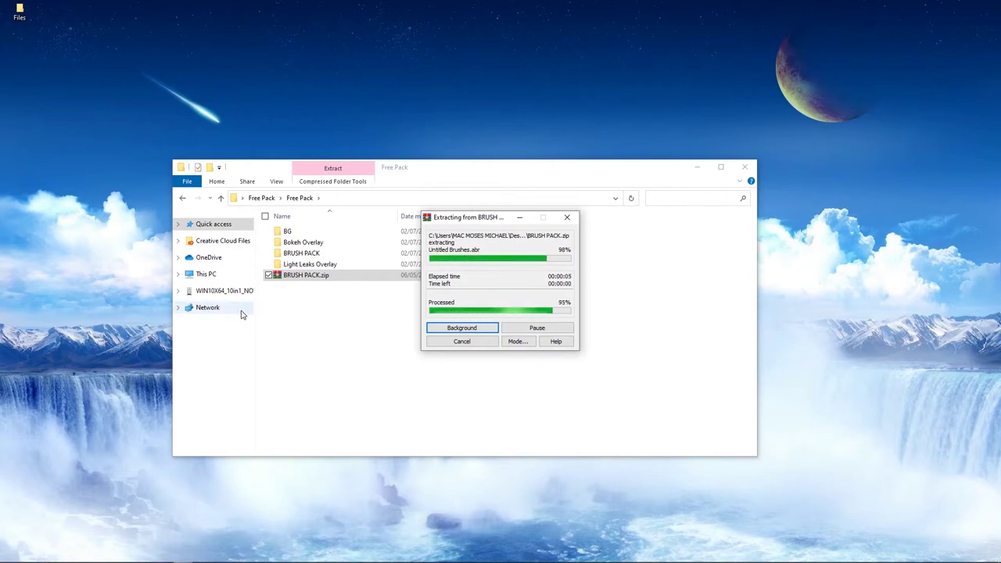
# Open the extracted BRUSH PACK folder and examine its two ABR brush files.
pyautogui.doubleClick(296, 253)
pyautogui.moveTo(358, 286); pyautogui.dragTo(295, 251)
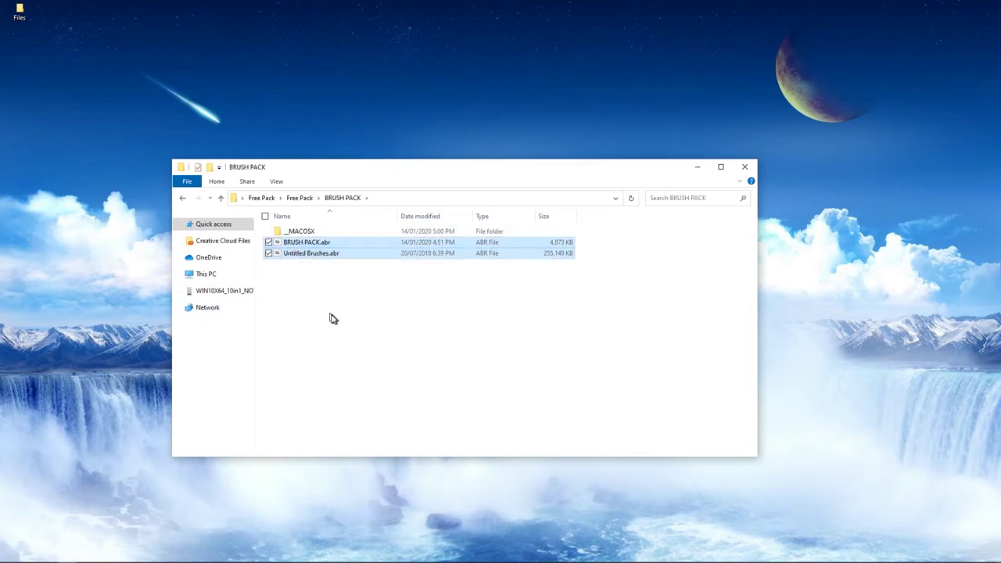
pyautogui.click(304, 266)
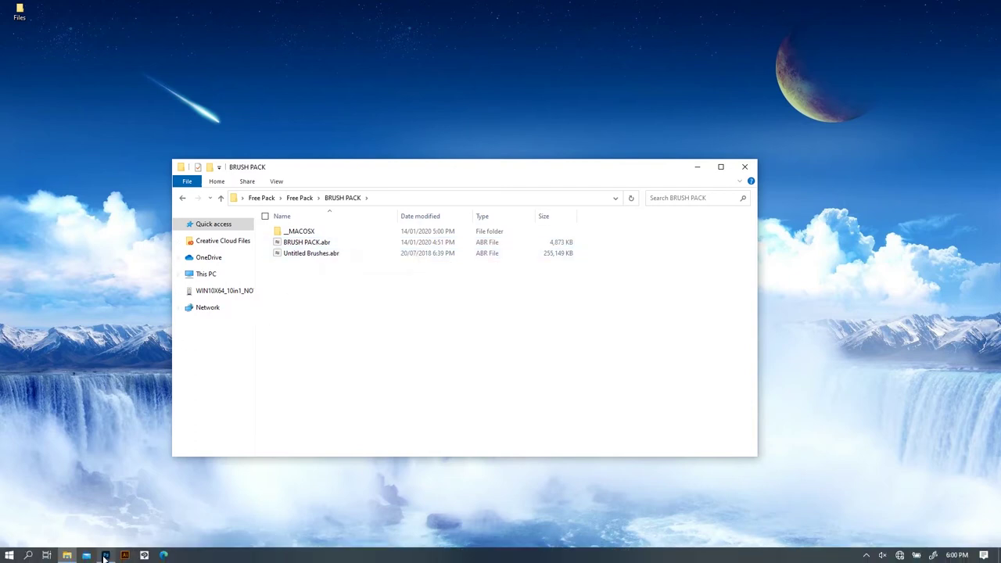
# Switch to Photoshop, activate the Brush tool and open the brush preset picker on the portrait.
pyautogui.click(106, 557)
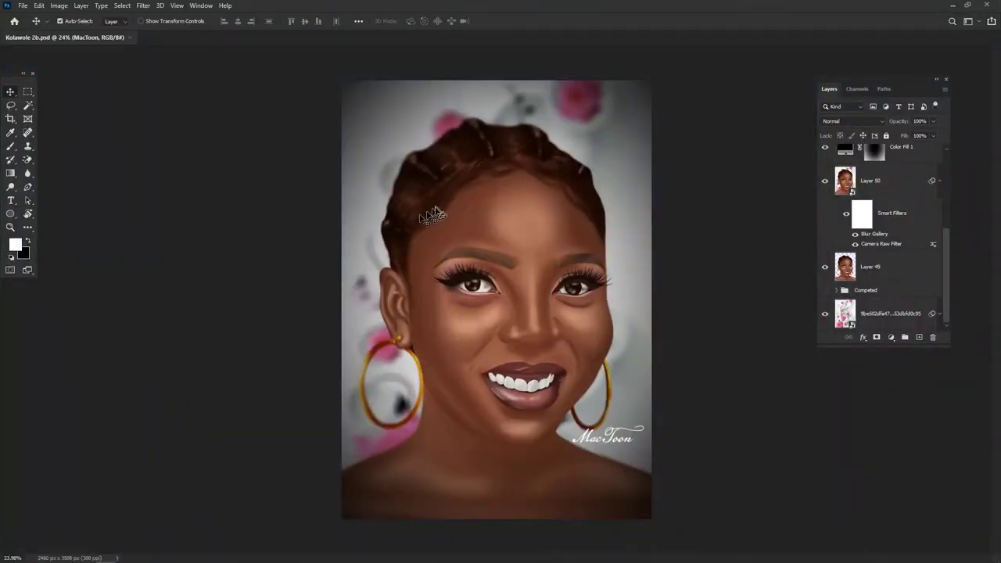
pyautogui.click(198, 5)
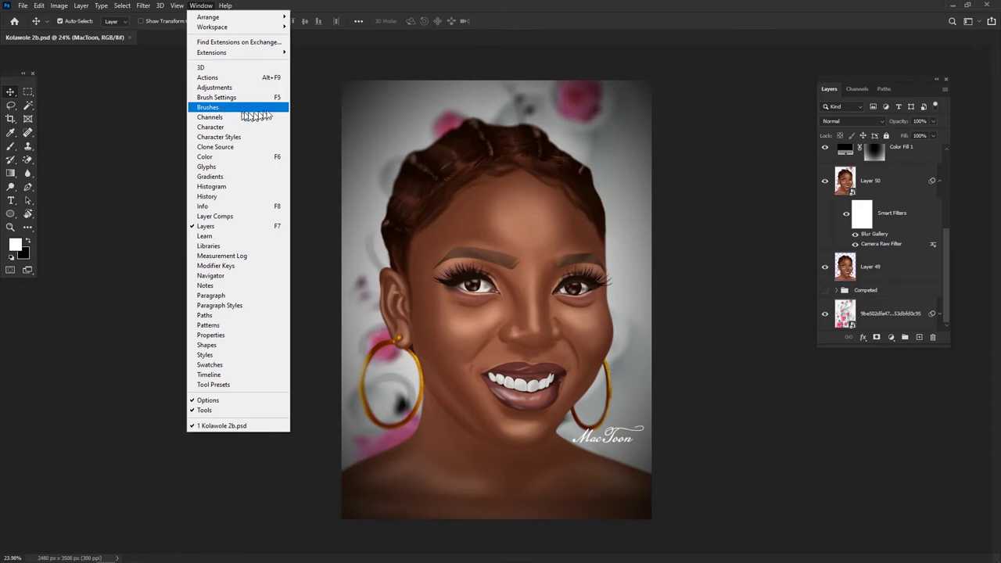
pyautogui.click(433, 12)
pyautogui.press('b')
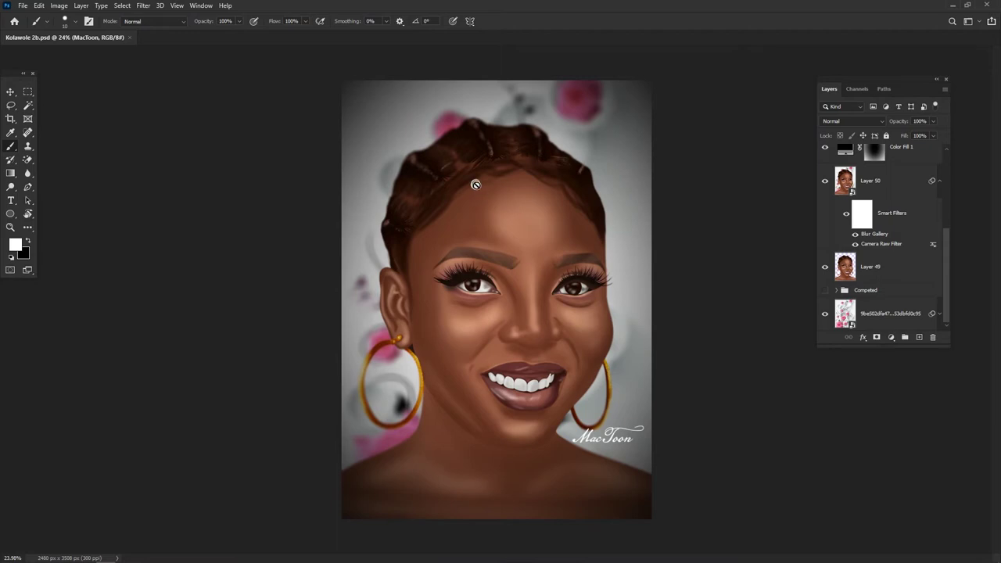
pyautogui.rightClick(422, 169)
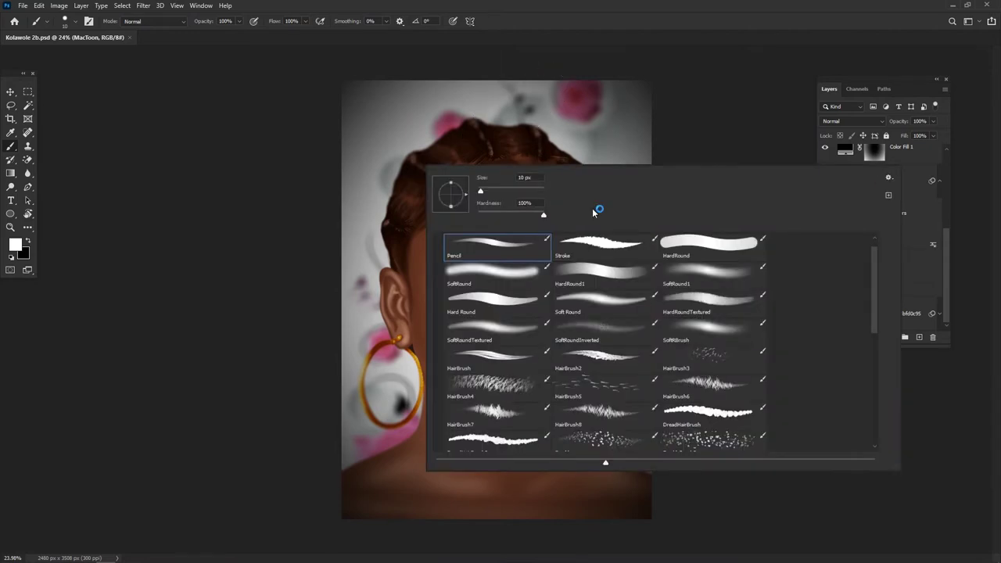
# Collapse the Mactoon007 and Hair Brush groups in the brush preset picker.
pyautogui.scroll(1, 874, 263)
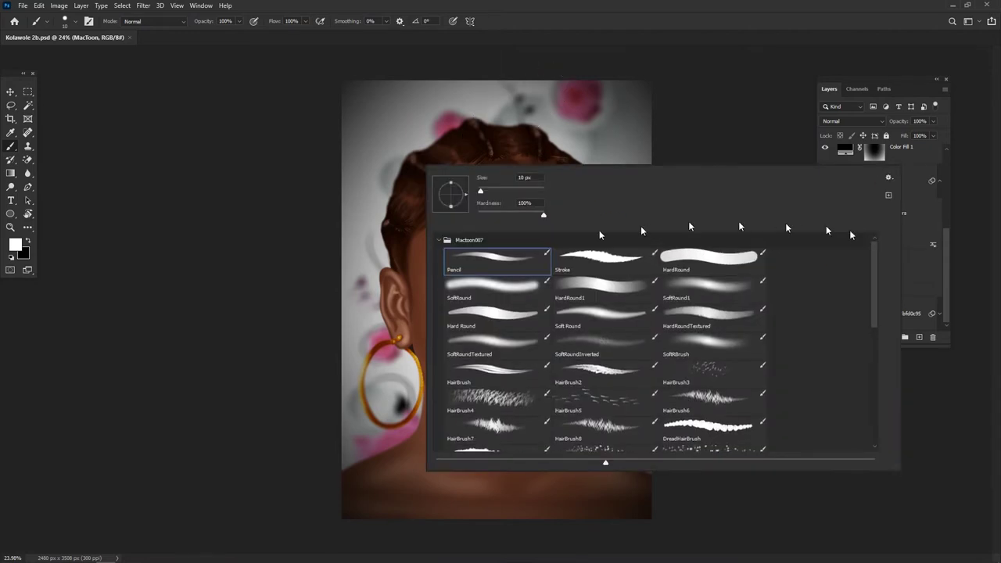
pyautogui.click(440, 241)
pyautogui.click(440, 257)
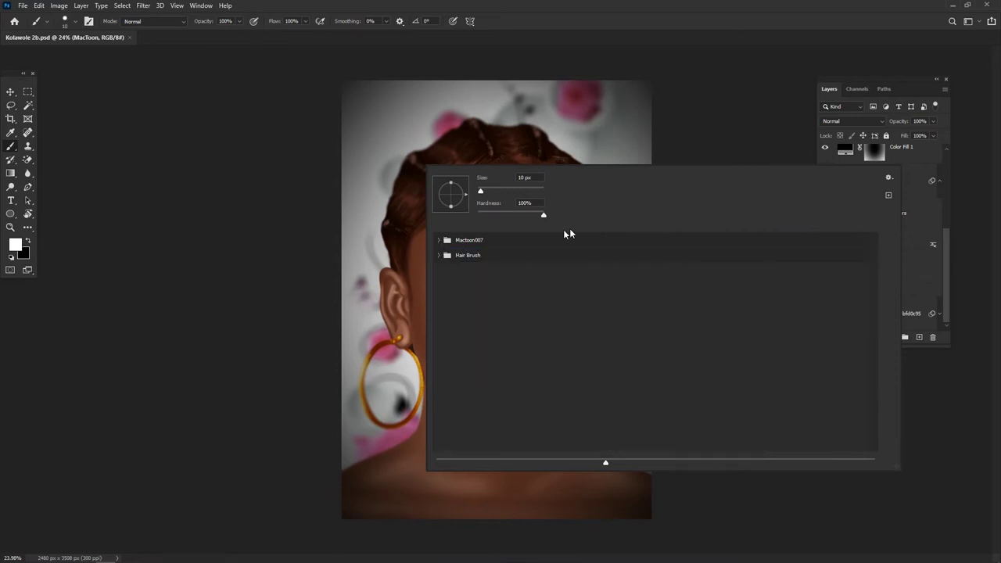
# Import Untitled Brushes.abr from the BRUSH PACK folder inside Free Pack on the Desktop.
pyautogui.click(888, 181)
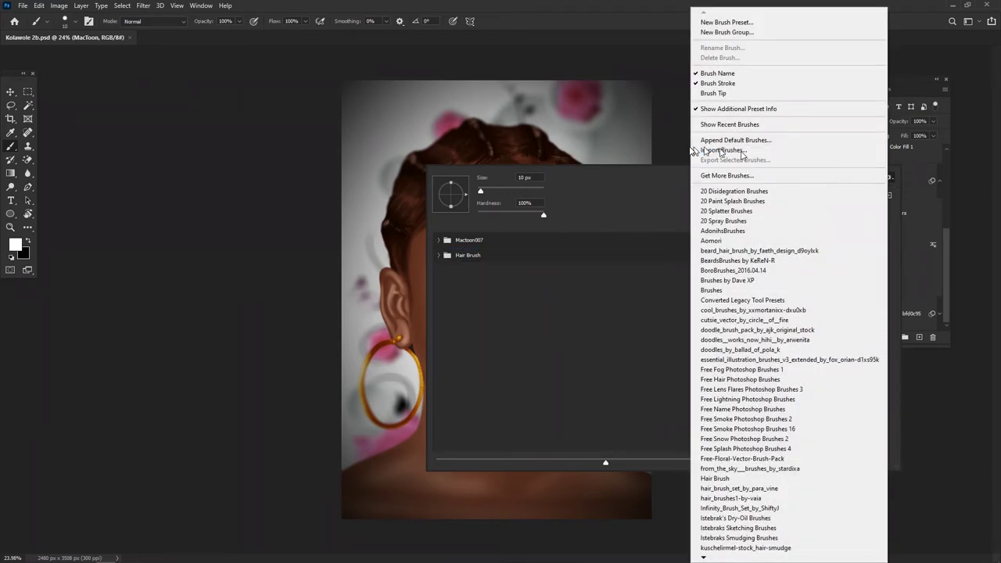
pyautogui.click(702, 154)
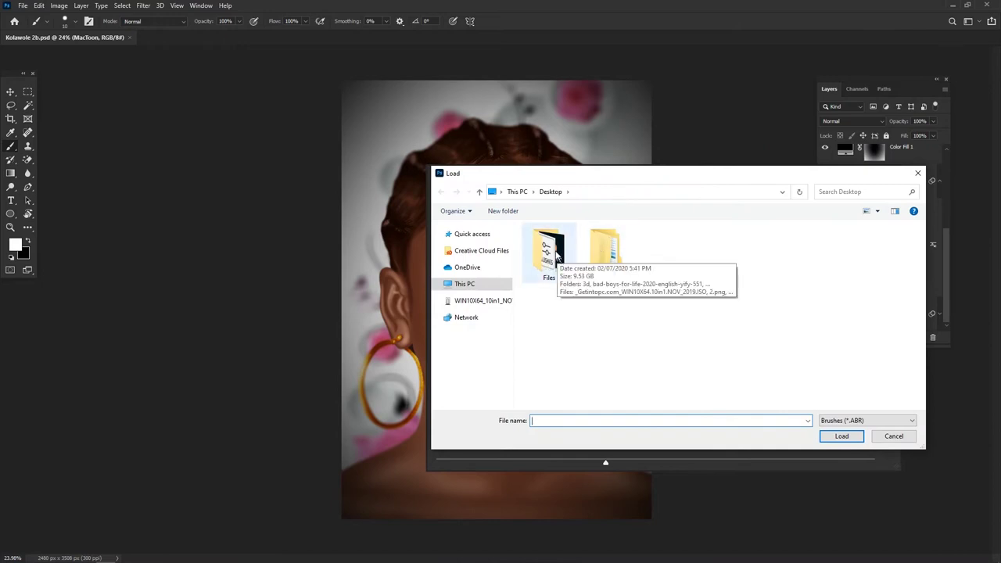
pyautogui.moveTo(652, 176); pyautogui.dragTo(391, 156)
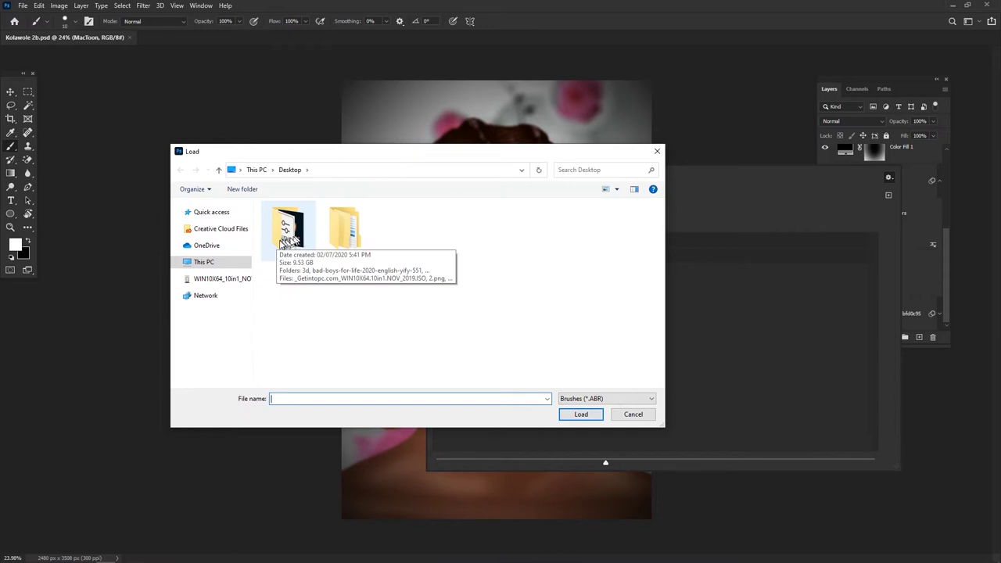
pyautogui.click(290, 233)
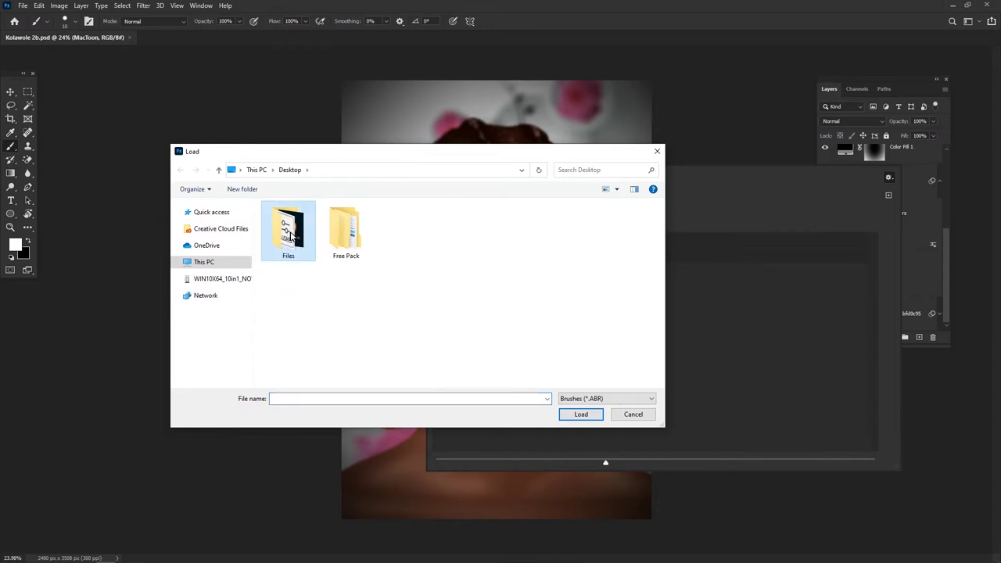
pyautogui.doubleClick(289, 233)
pyautogui.click(180, 169)
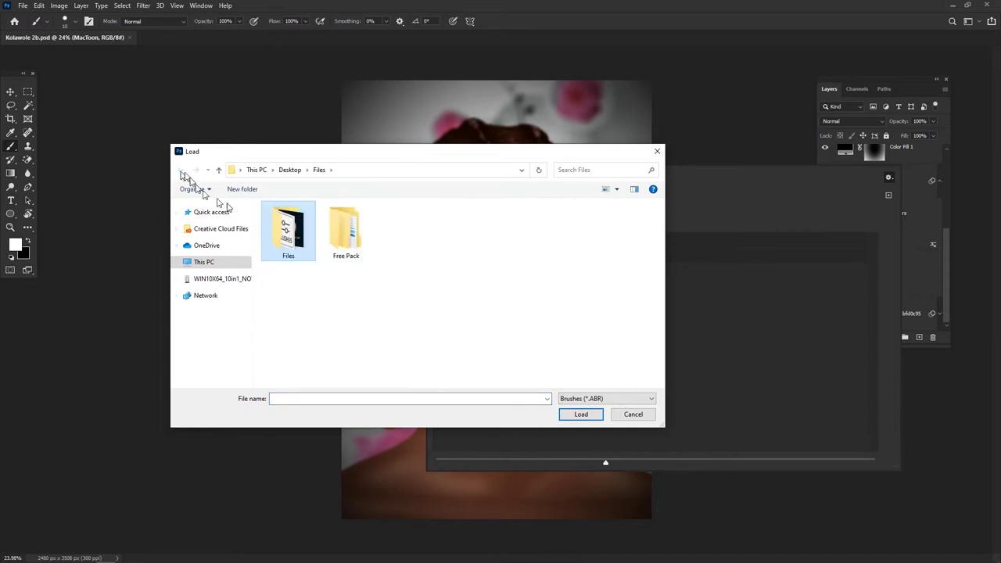
pyautogui.doubleClick(342, 235)
pyautogui.doubleClick(282, 220)
pyautogui.doubleClick(291, 242)
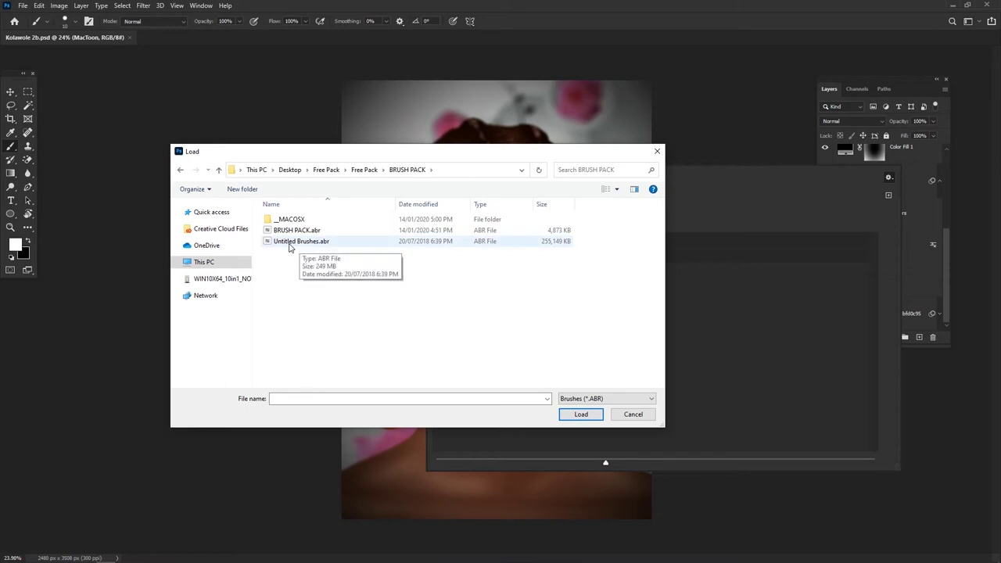
pyautogui.doubleClick(289, 244)
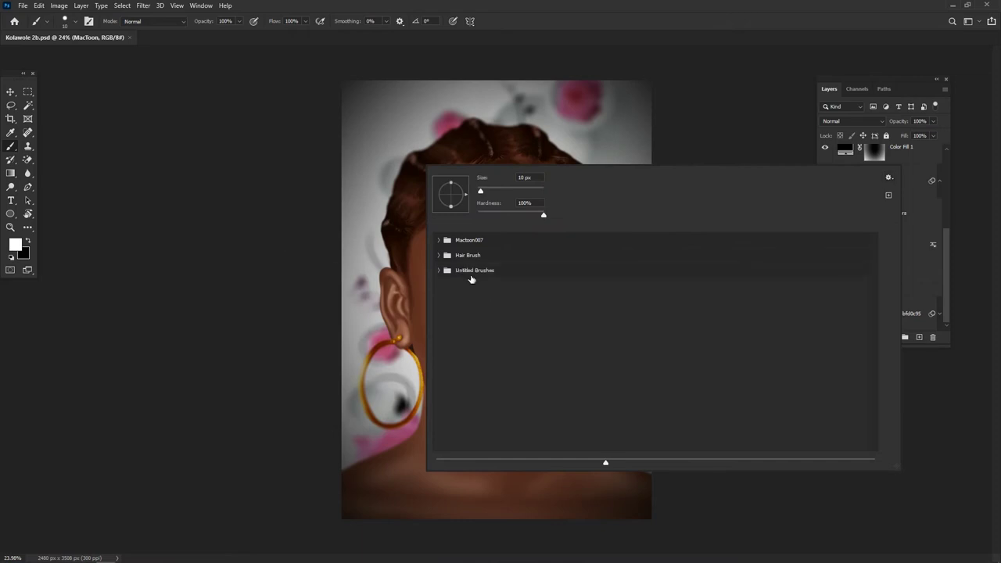
# Expand the Untitled Brushes group and choose the chain brush Sampled Brush 2 28 at 100 px.
pyautogui.click(438, 270)
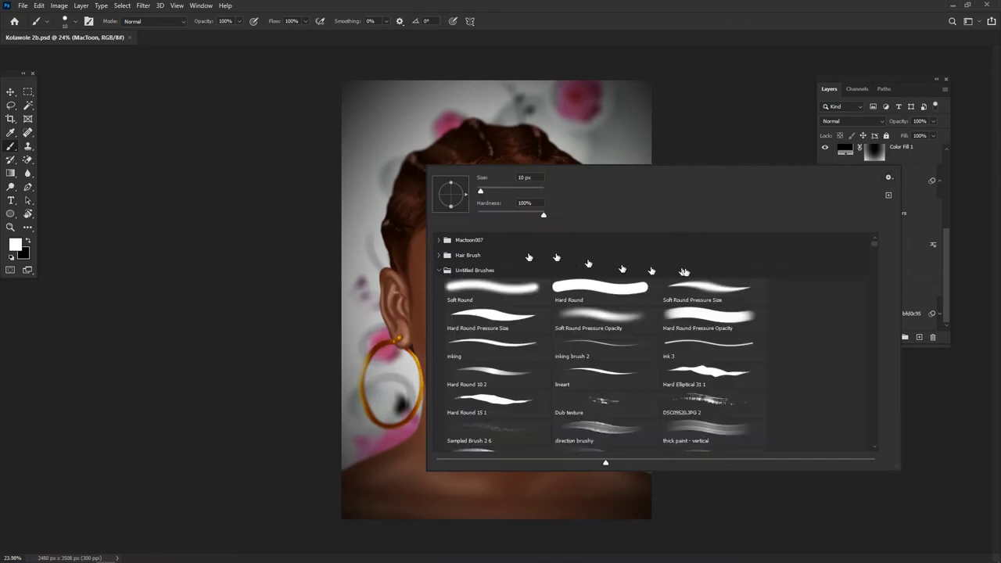
pyautogui.moveTo(873, 246); pyautogui.dragTo(869, 296)
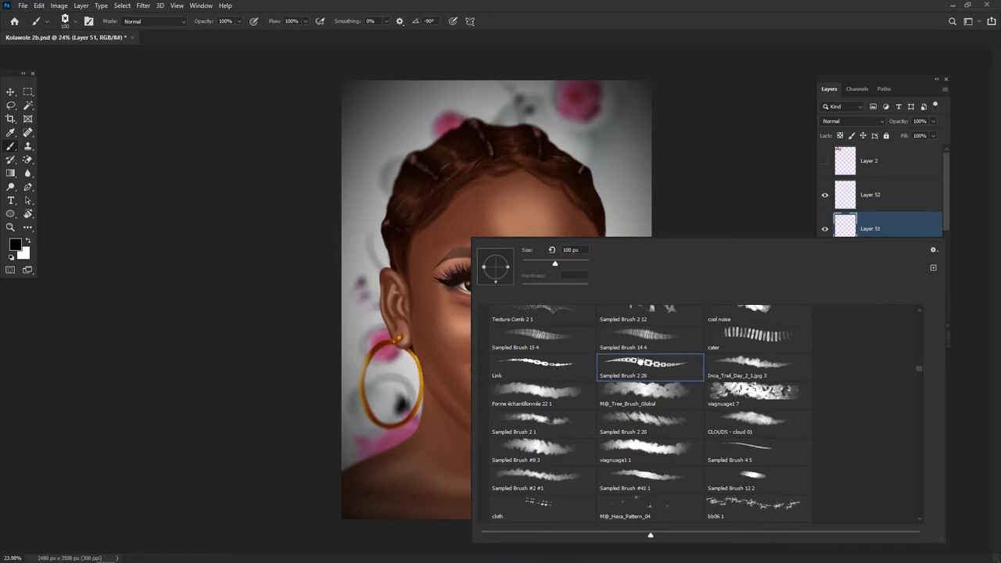
pyautogui.click(634, 19)
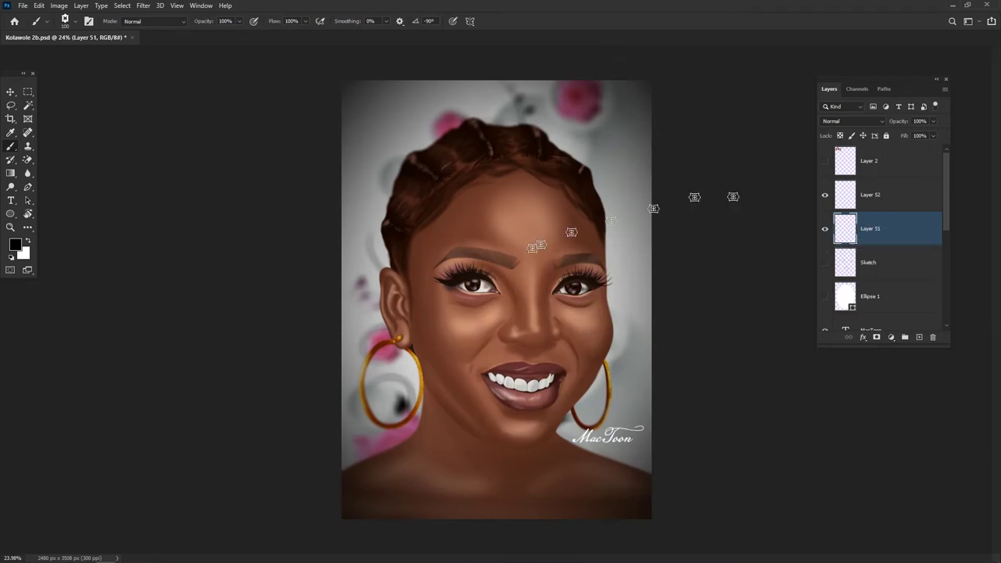
# Try the chain brush on Layer 51 with strokes over the face and around the neck, undoing each one.
pyautogui.moveTo(506, 191)
pyautogui.mouseDown()
pyautogui.moveTo(508, 370)
pyautogui.moveTo(575, 389)
pyautogui.moveTo(569, 453)
pyautogui.moveTo(510, 475)
pyautogui.moveTo(433, 455)
pyautogui.moveTo(448, 380)
pyautogui.moveTo(538, 428)
pyautogui.mouseUp()
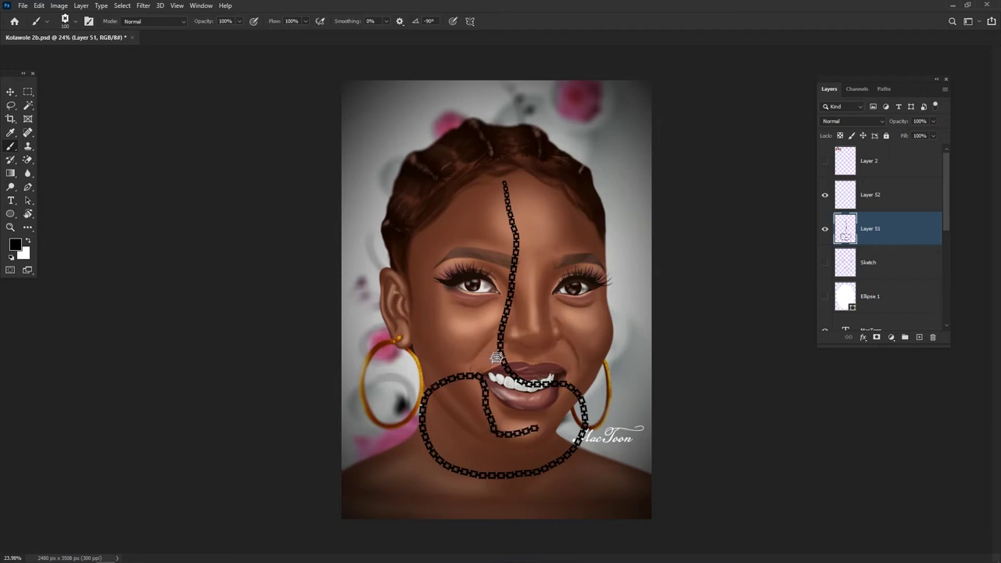
pyautogui.hotkey('ctrl', 'z')
pyautogui.moveTo(411, 400)
pyautogui.mouseDown()
pyautogui.moveTo(495, 500)
pyautogui.moveTo(522, 496)
pyautogui.moveTo(559, 419)
pyautogui.mouseUp()
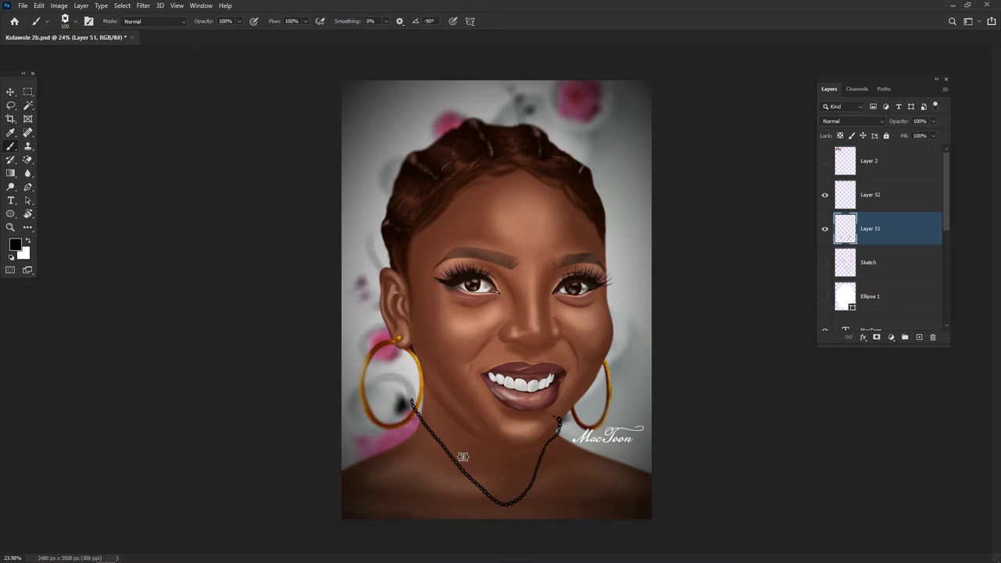
pyautogui.hotkey('ctrl', 'z')
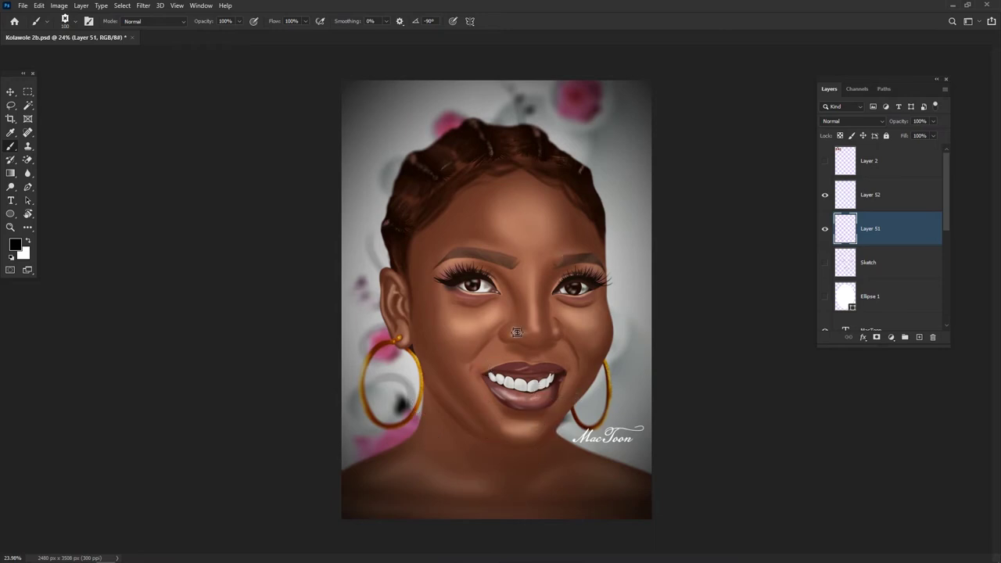
# Look through more of the brush presets in the Untitled Brushes group, then close the picker.
pyautogui.rightClick(476, 247)
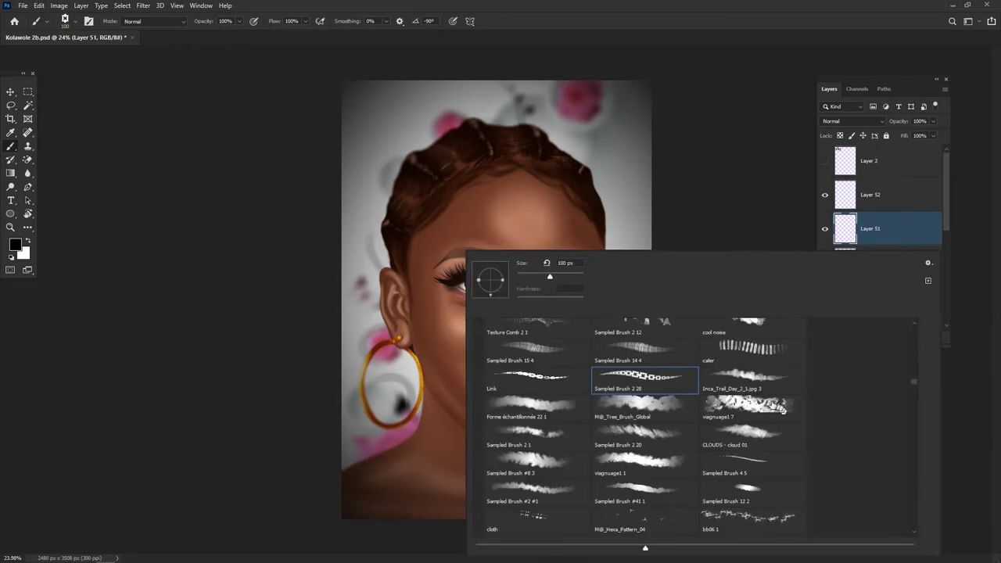
pyautogui.moveTo(916, 381); pyautogui.dragTo(915, 391)
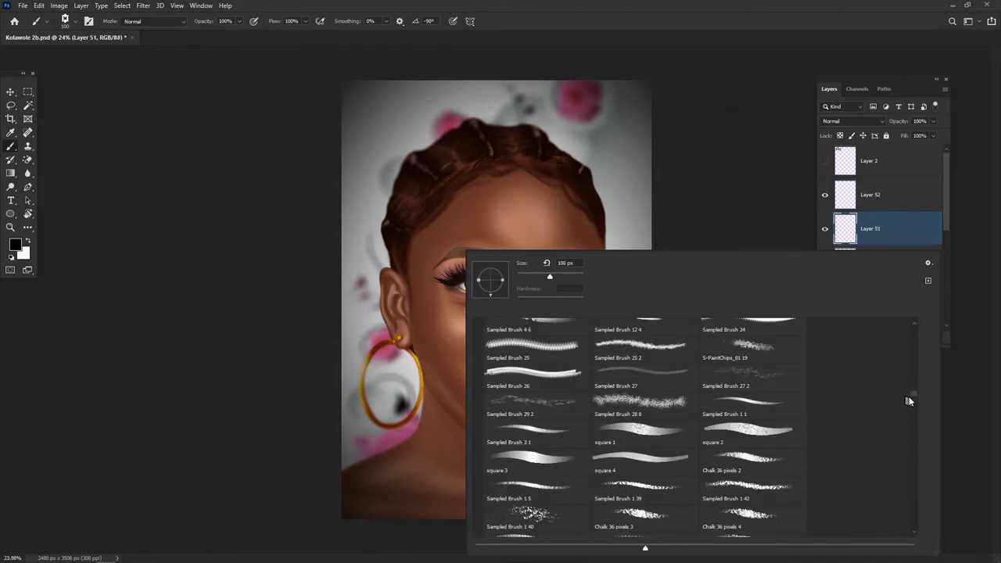
pyautogui.moveTo(914, 399); pyautogui.dragTo(919, 430)
pyautogui.scroll(-5, 897, 423)
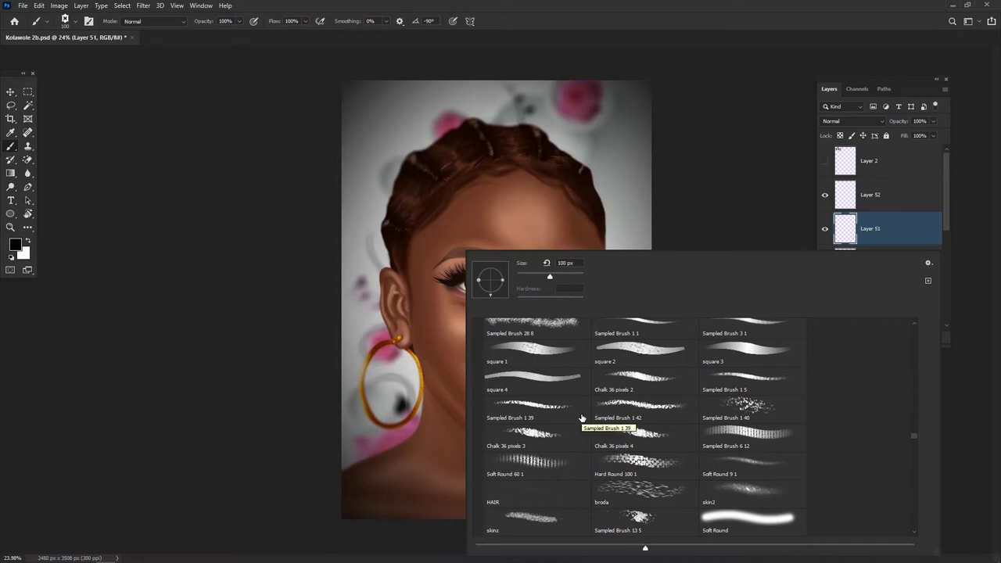
pyautogui.click(638, 17)
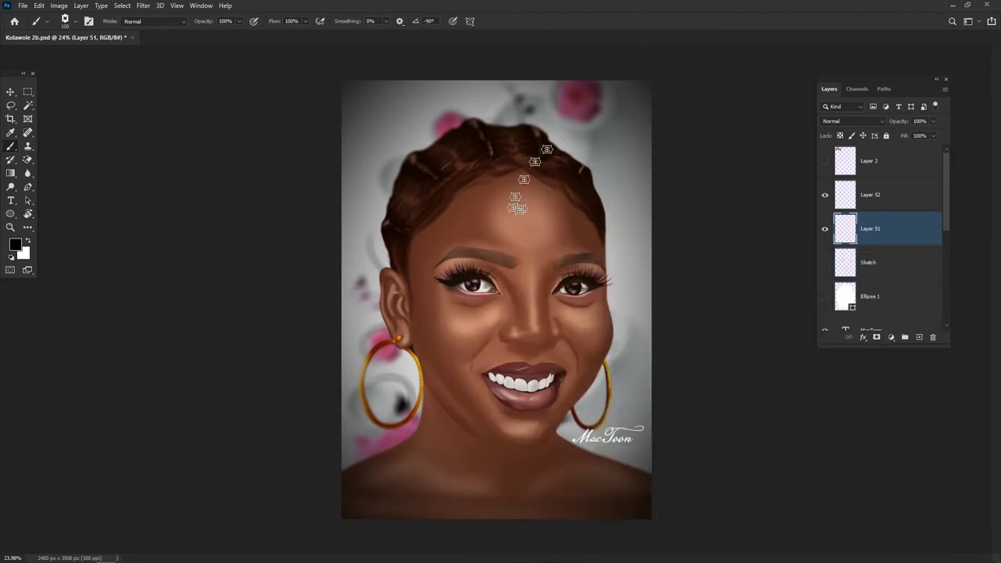
# Reopen the brush preset picker and collapse the Untitled Brushes group.
pyautogui.rightClick(510, 170)
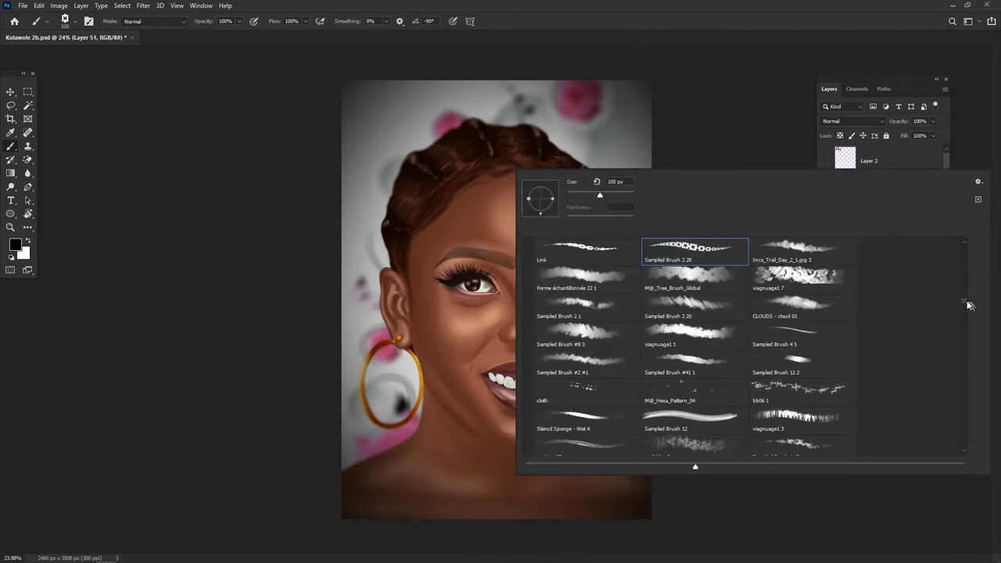
pyautogui.scroll(1, 966, 298)
pyautogui.moveTo(966, 297); pyautogui.dragTo(965, 247)
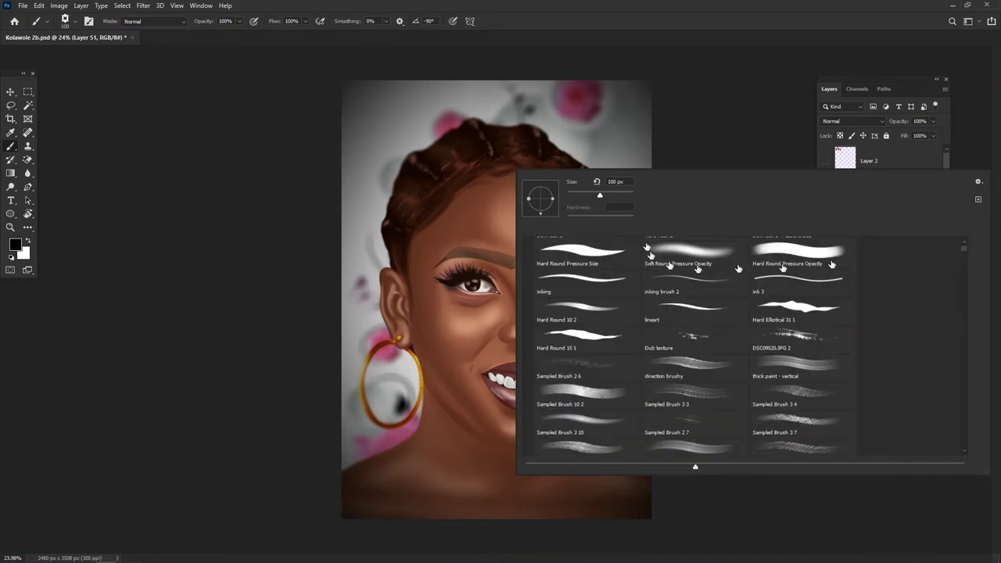
pyautogui.scroll(3, 964, 246)
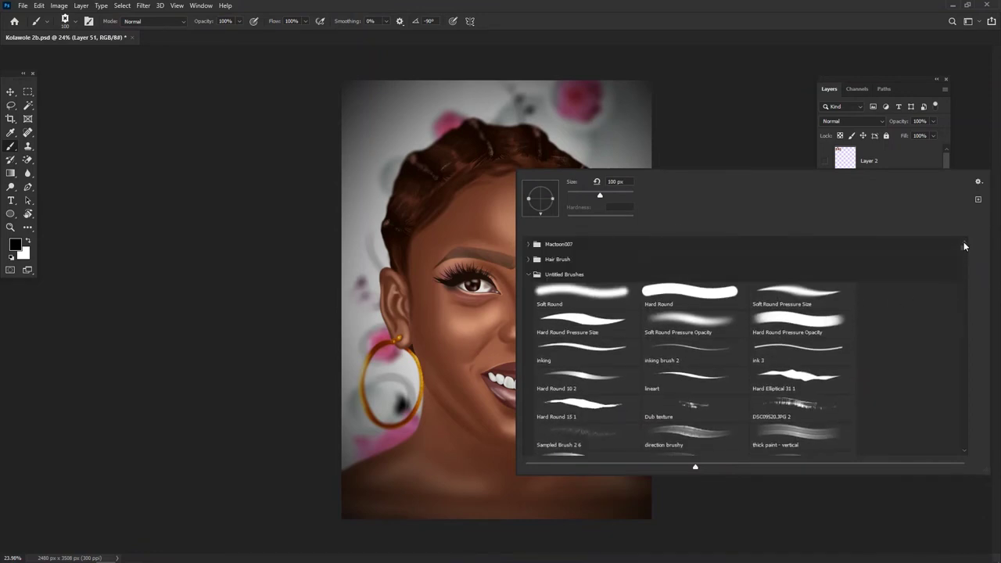
pyautogui.click(536, 276)
pyautogui.click(536, 277)
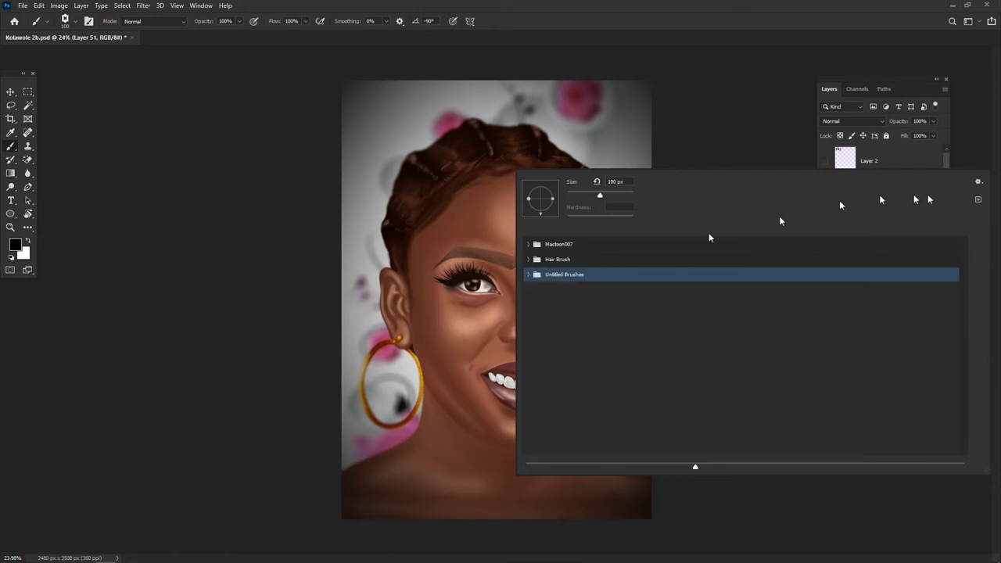
# Import BRUSH PACK.abr from the BRUSH PACK folder into the brush presets and expand its inner BRUSH PACK group.
pyautogui.click(978, 181)
pyautogui.click(889, 126)
pyautogui.click(991, 180)
pyautogui.click(977, 181)
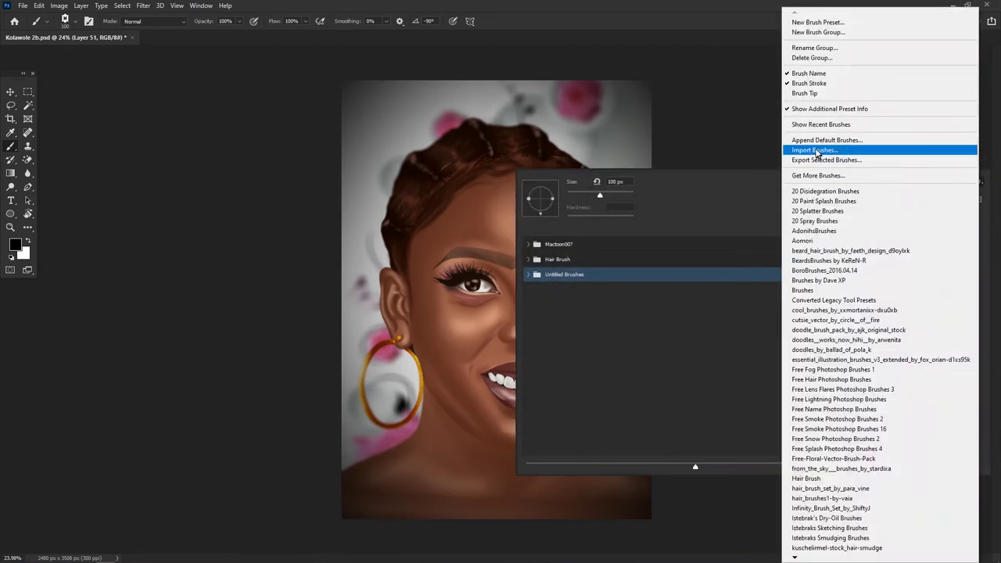
pyautogui.click(816, 151)
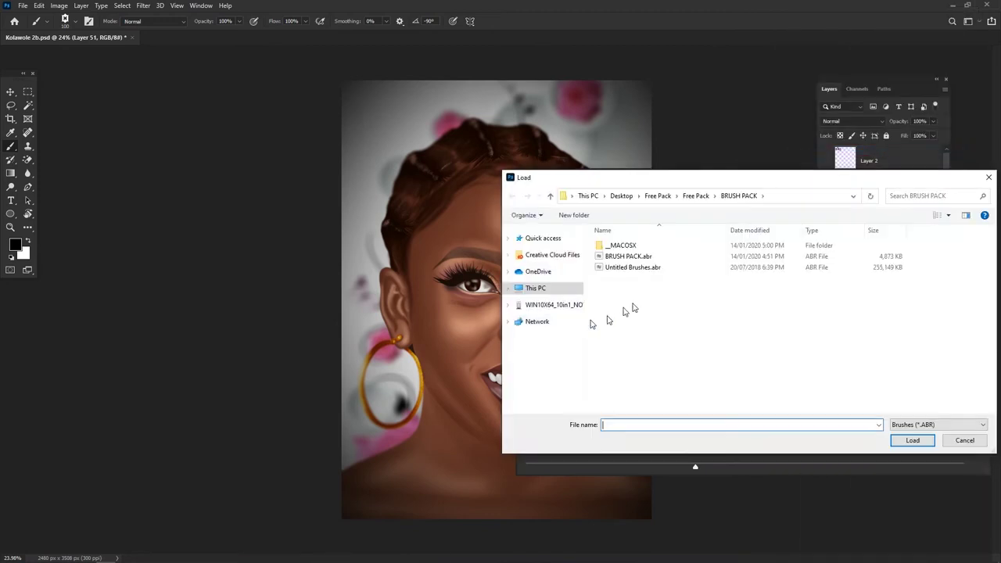
pyautogui.doubleClick(621, 257)
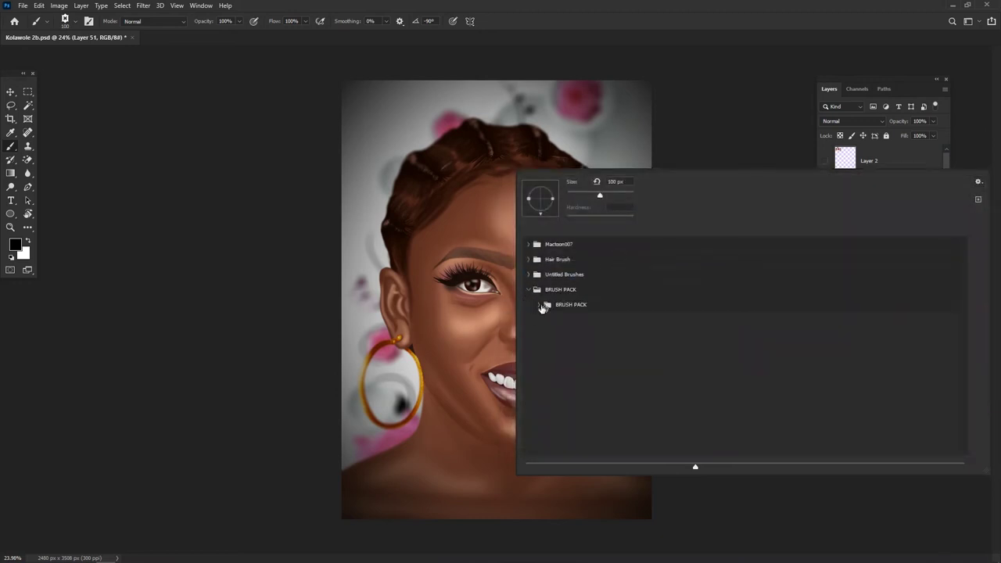
pyautogui.click(538, 304)
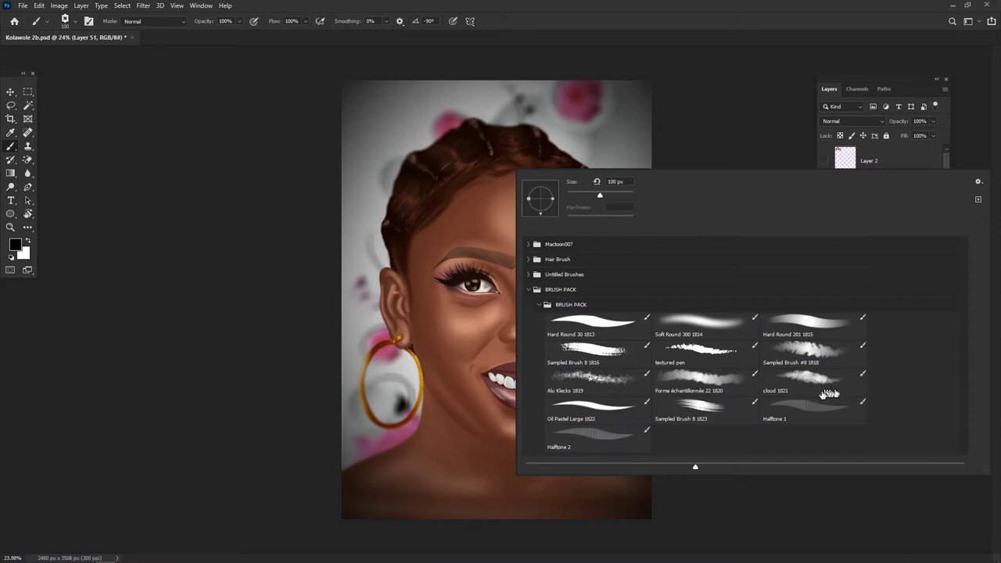
# Try the Alu Klecks 1819 brush at 100 px with strokes across the face on Layer 51, and undo them.
pyautogui.click(597, 323)
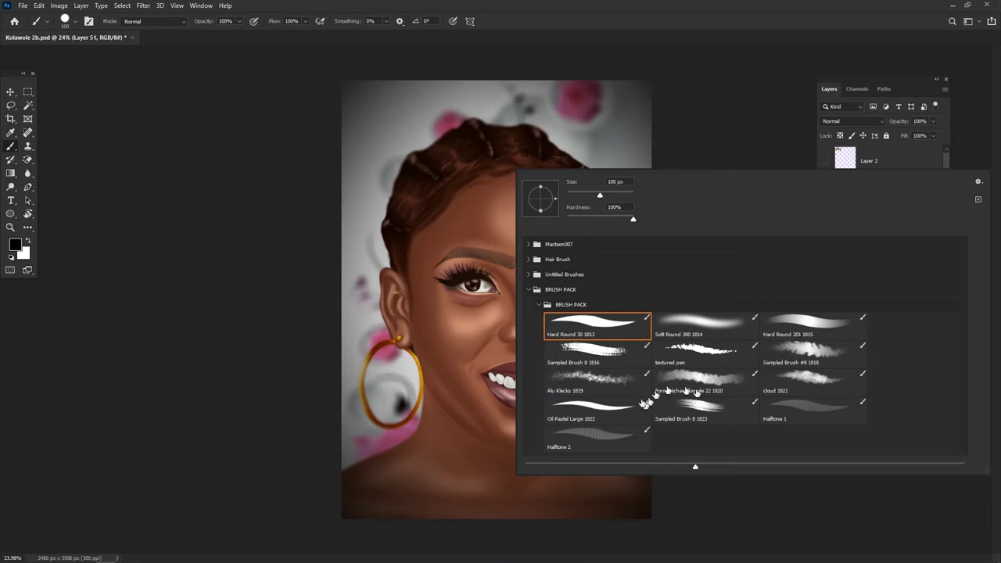
pyautogui.click(612, 389)
pyautogui.click(402, 283)
pyautogui.moveTo(395, 276); pyautogui.dragTo(434, 321)
pyautogui.moveTo(504, 319)
pyautogui.mouseDown()
pyautogui.moveTo(571, 305)
pyautogui.moveTo(392, 457)
pyautogui.mouseUp()
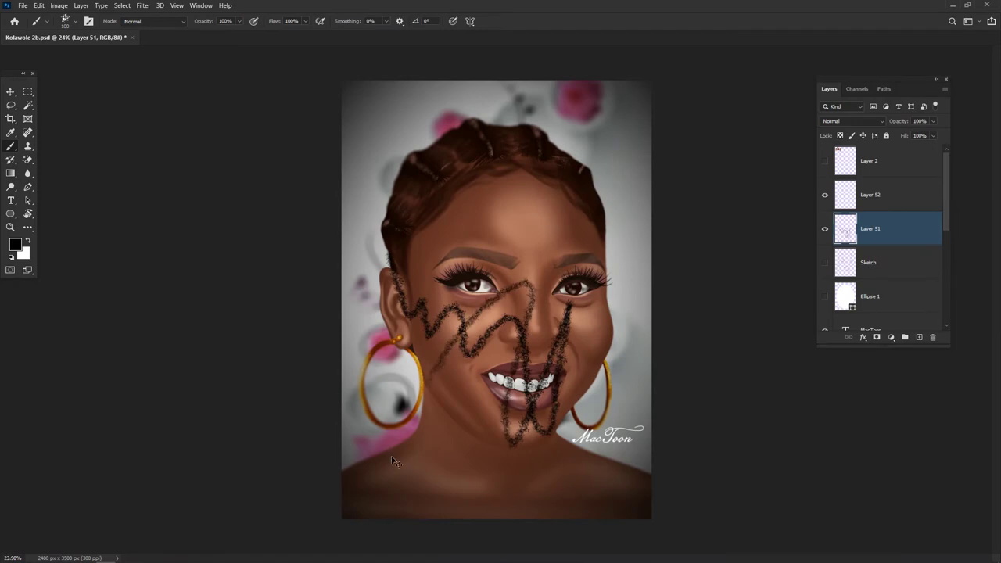
pyautogui.hotkey('ctrl', 'z')
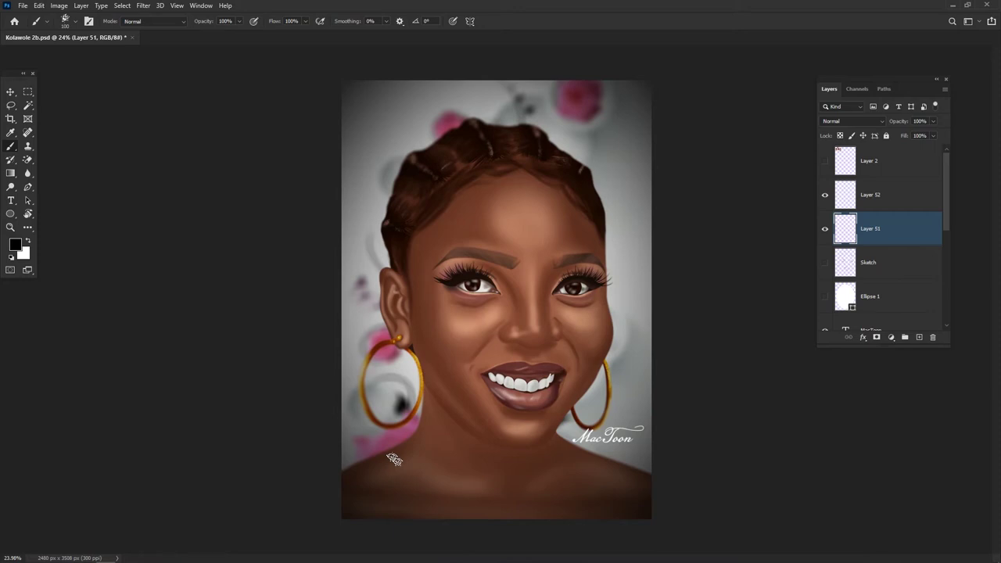
# Switch to File Explorer and examine the images in the BG and Bokeh Overlay folders of Free Pack.
pyautogui.click(952, 6)
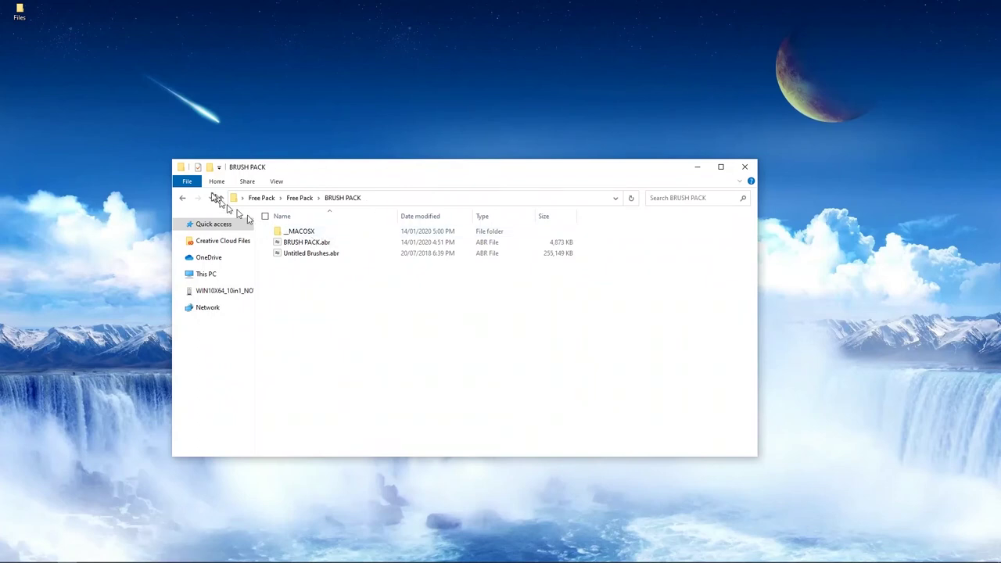
pyautogui.click(182, 197)
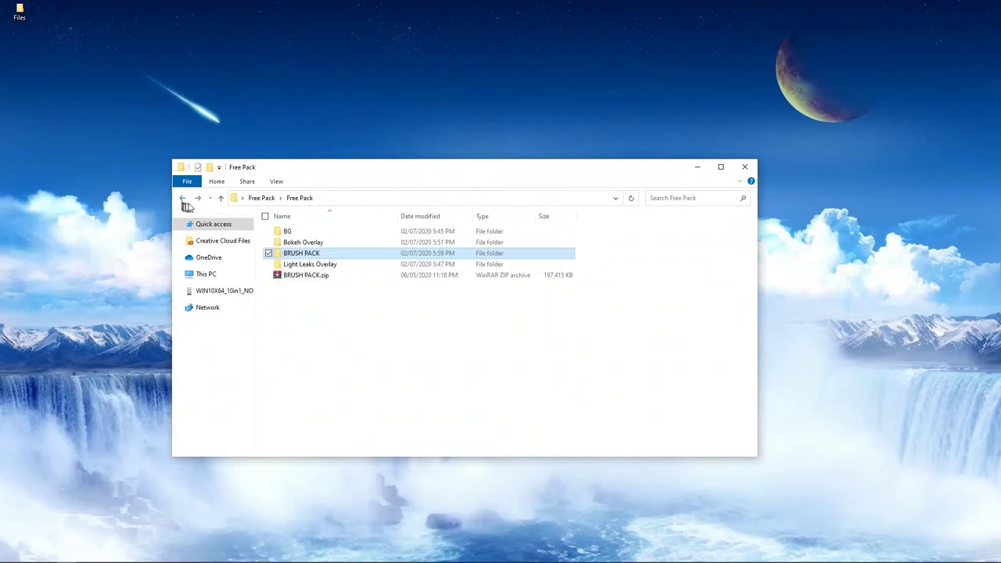
pyautogui.doubleClick(287, 232)
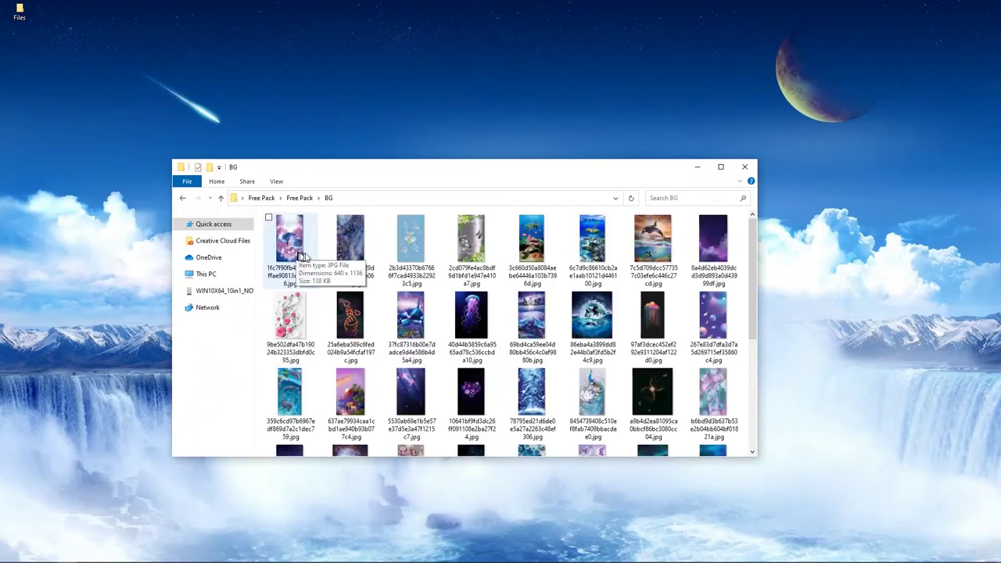
pyautogui.click(182, 198)
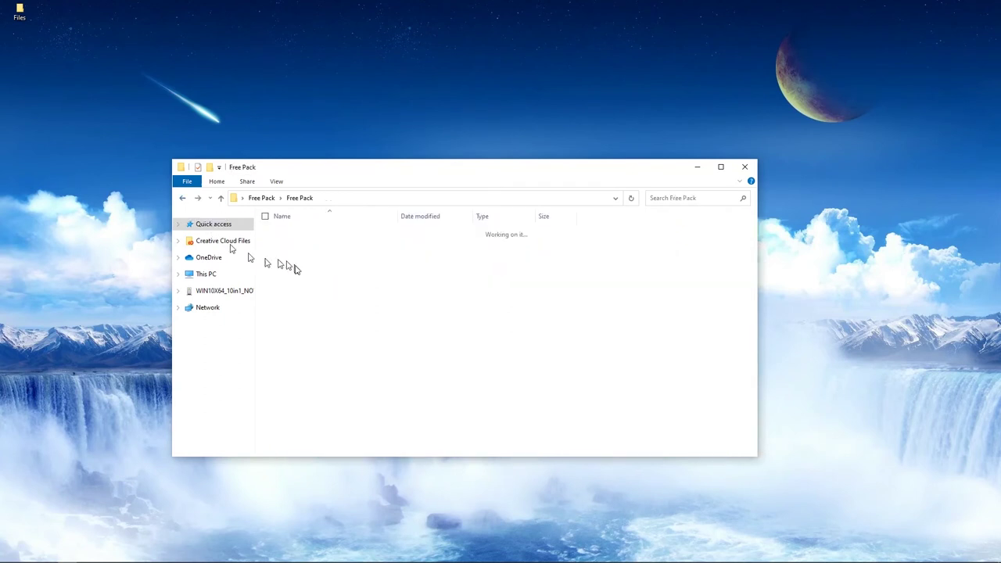
pyautogui.click(297, 245)
pyautogui.doubleClick(297, 245)
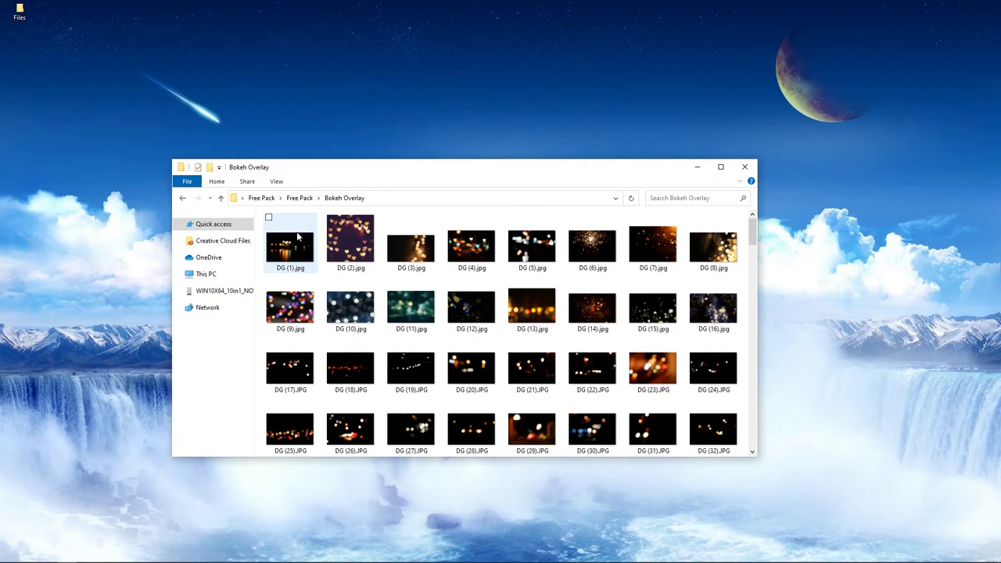
pyautogui.press('BackSpace')
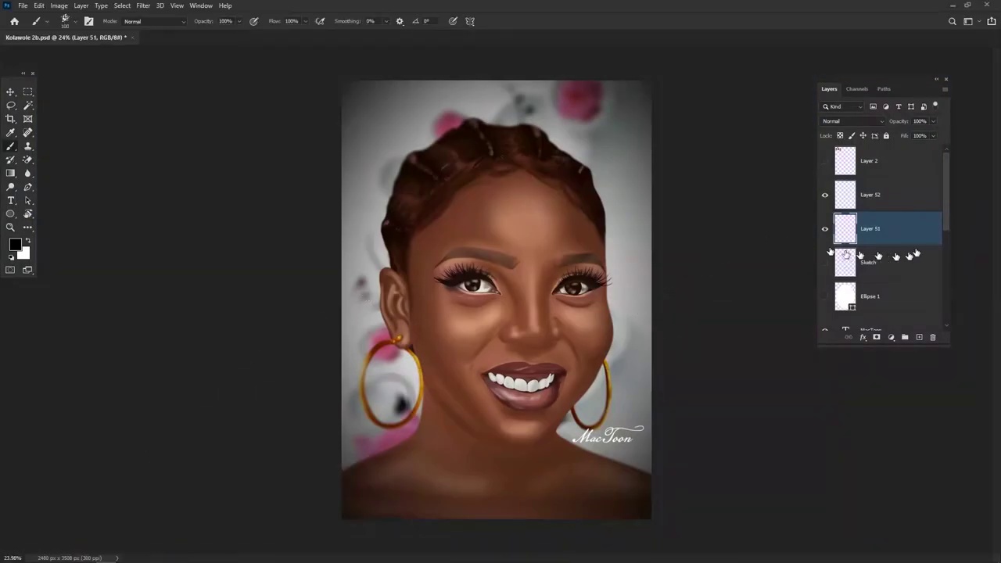
# Delete Layer 51 and Layer 52, and hide Layer 50 and the Color Fill 1 layer.
pyautogui.scroll(-1, 939, 211)
pyautogui.scroll(1, 897, 200)
pyautogui.keyDown('shift'); pyautogui.click(892, 197); pyautogui.keyUp('shift')
pyautogui.press('Delete')
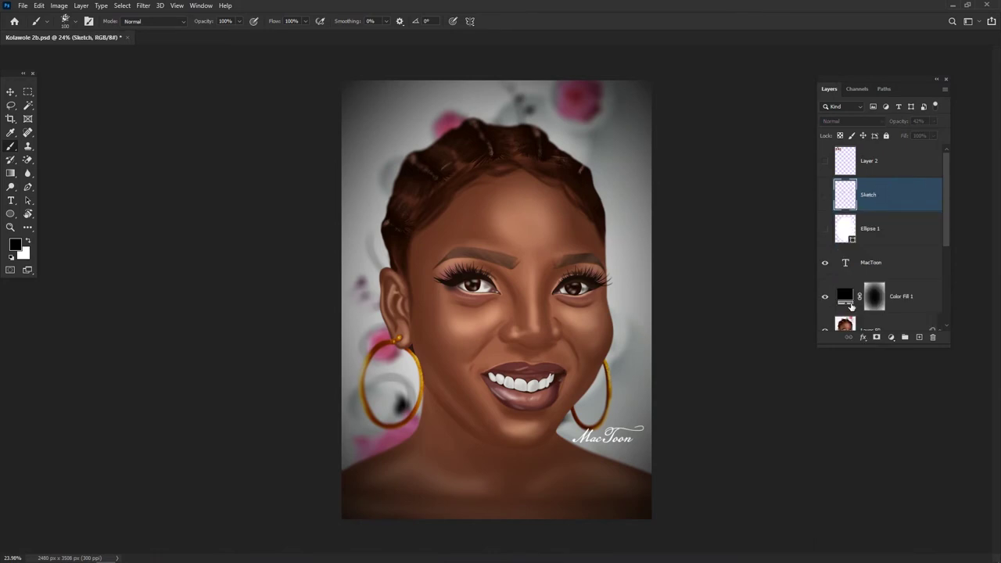
pyautogui.moveTo(946, 227); pyautogui.dragTo(945, 278)
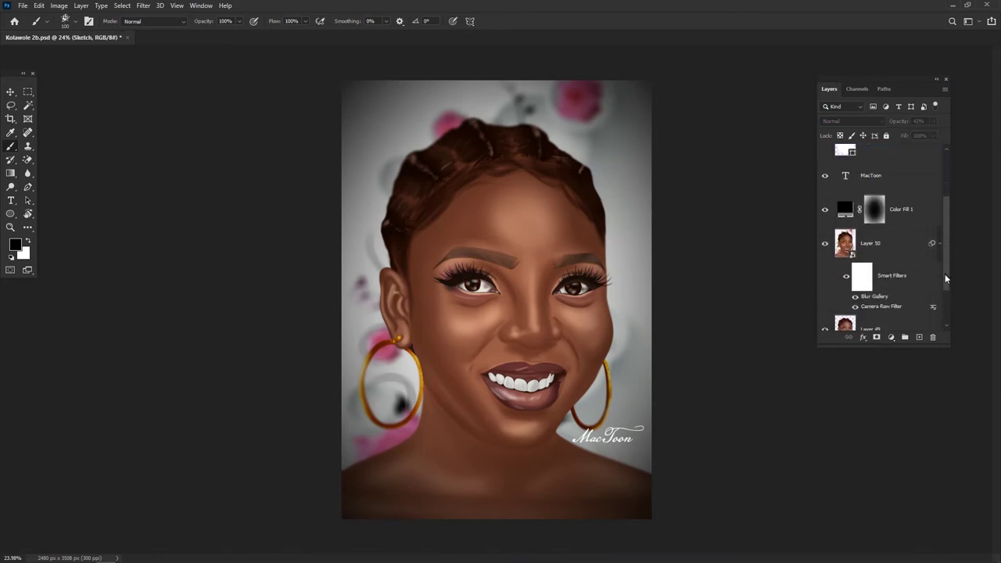
pyautogui.click(824, 243)
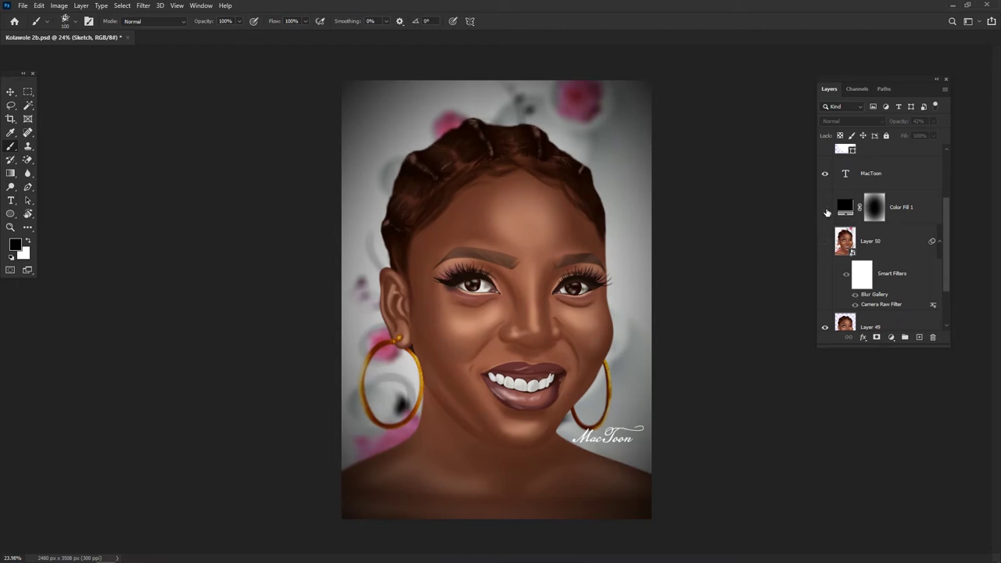
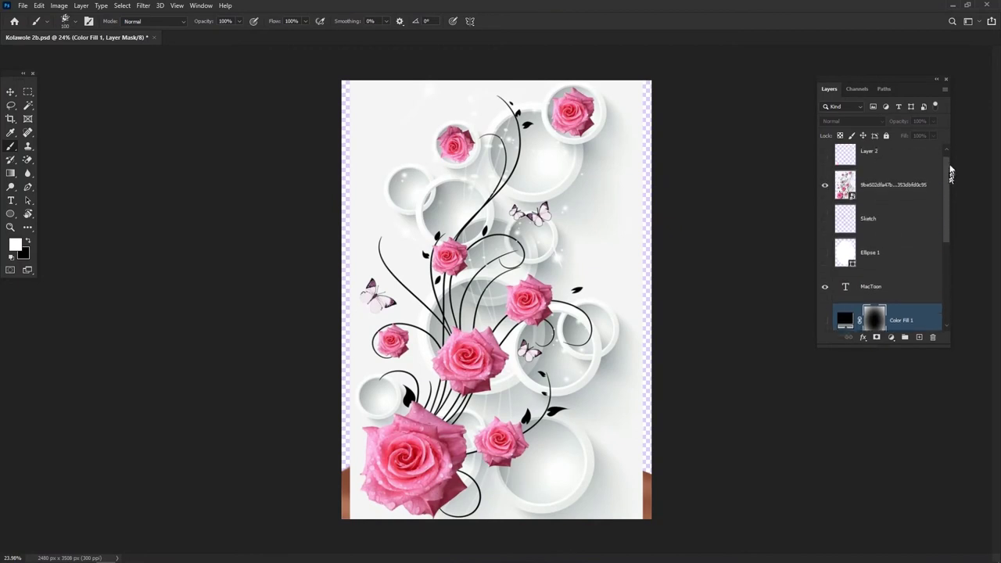
# Scale up the placed rose background image until it covers the full width of the canvas.
pyautogui.click(881, 196)
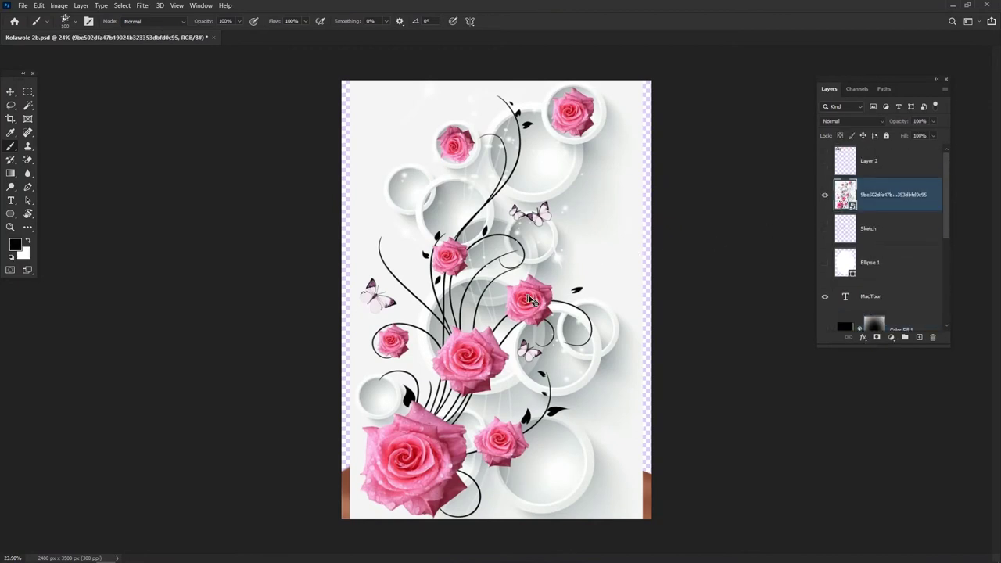
pyautogui.hotkey('ctrl', 't')
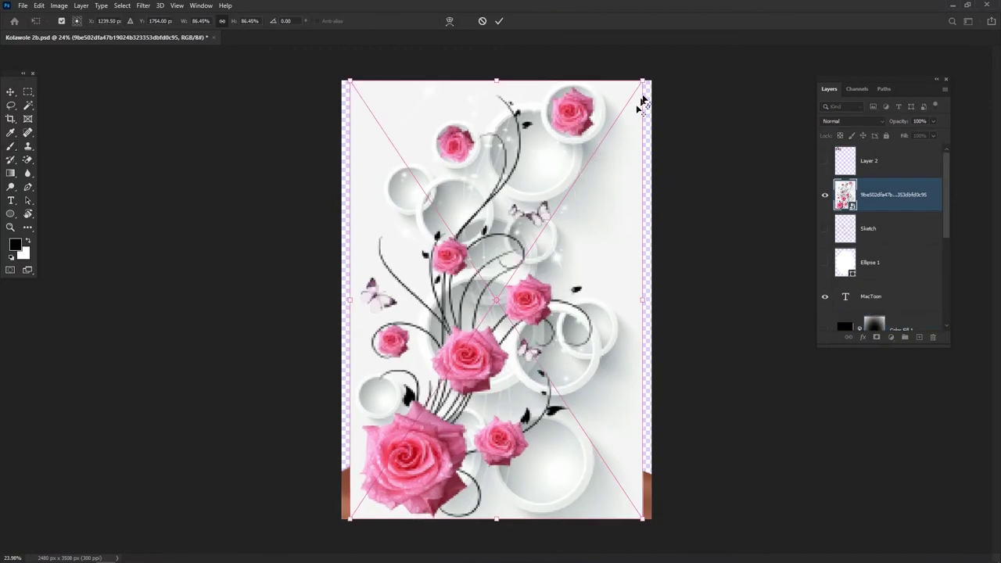
pyautogui.moveTo(644, 80); pyautogui.dragTo(655, 63)
pyautogui.click(500, 21)
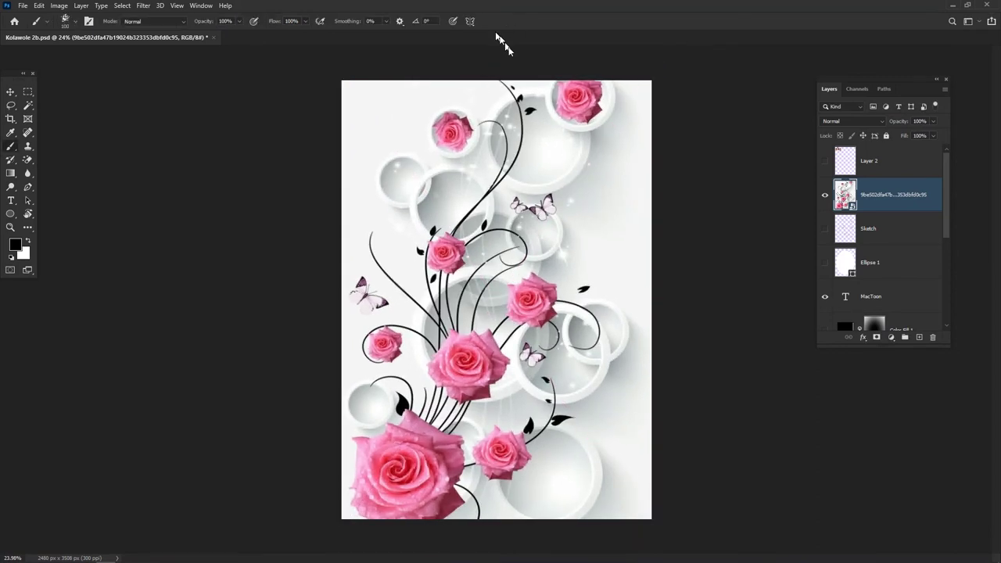
# Move the rose background layer down the layer stack to sit directly below Layer 49, behind the portrait.
pyautogui.scroll(-1, 948, 217)
pyautogui.moveTo(923, 192); pyautogui.dragTo(927, 296)
pyautogui.scroll(-8, 948, 215)
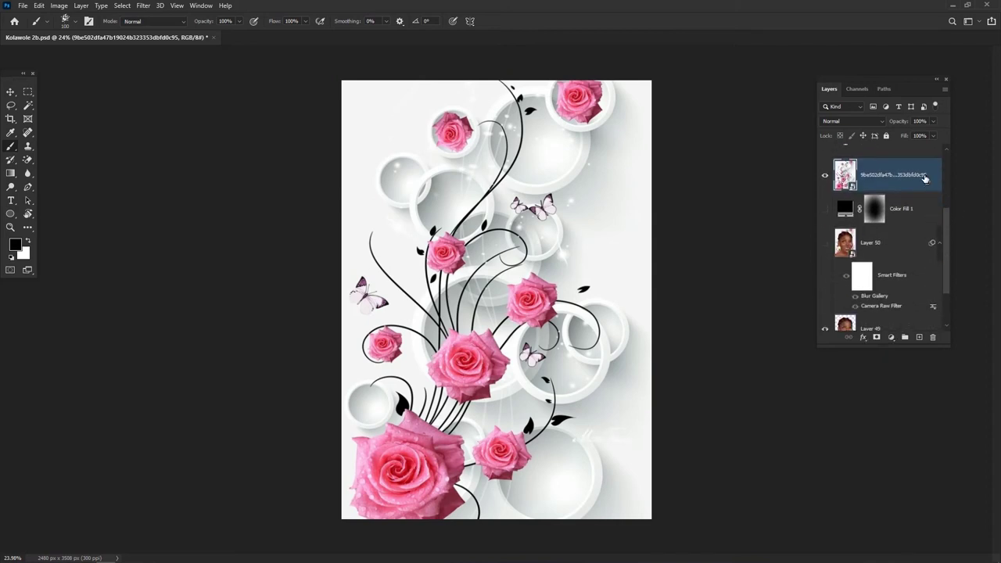
pyautogui.moveTo(948, 233); pyautogui.dragTo(948, 249)
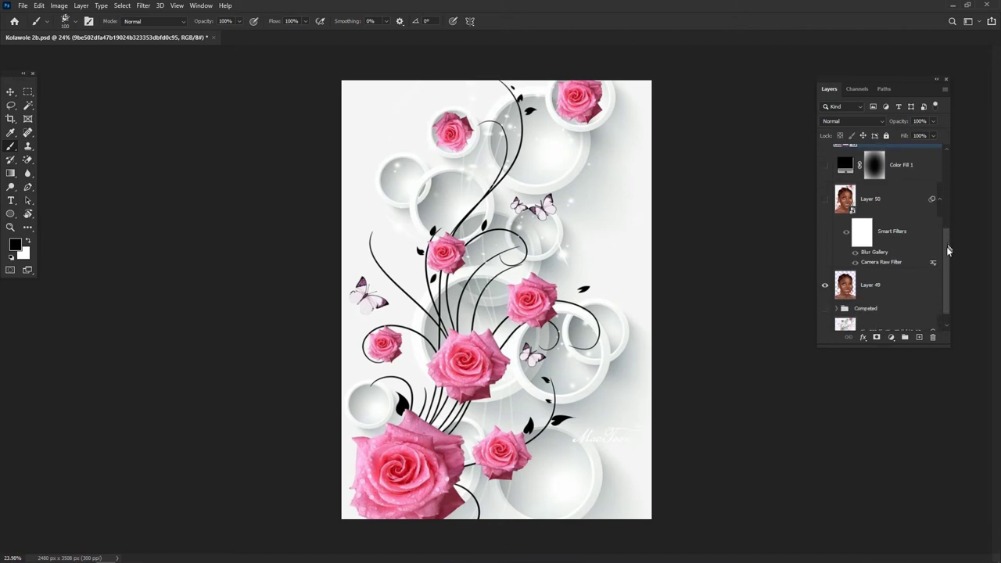
pyautogui.moveTo(915, 150); pyautogui.dragTo(922, 304)
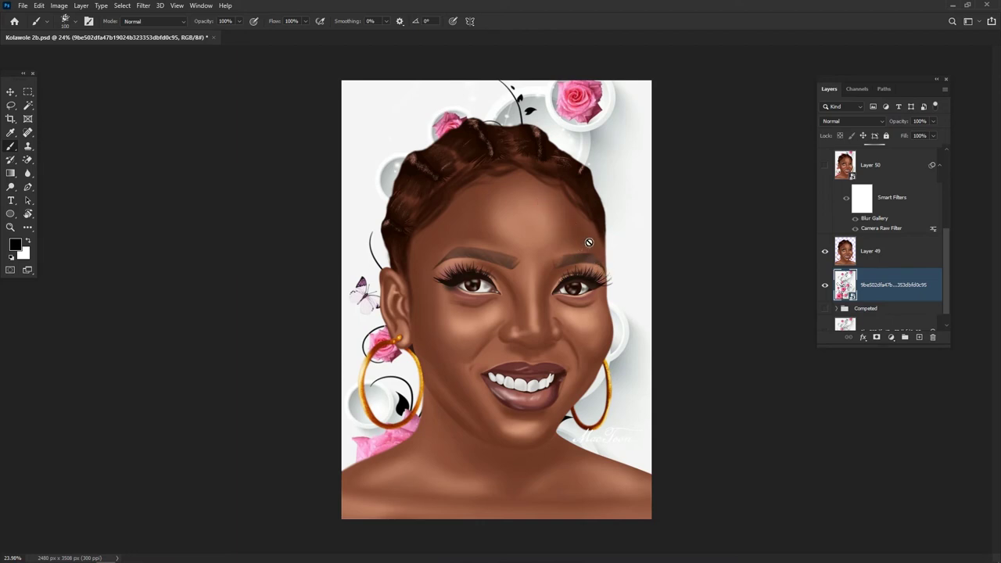
# Apply a Box Blur with a radius of 34 pixels to the rose background layer.
pyautogui.click(143, 6)
pyautogui.moveTo(256, 124)
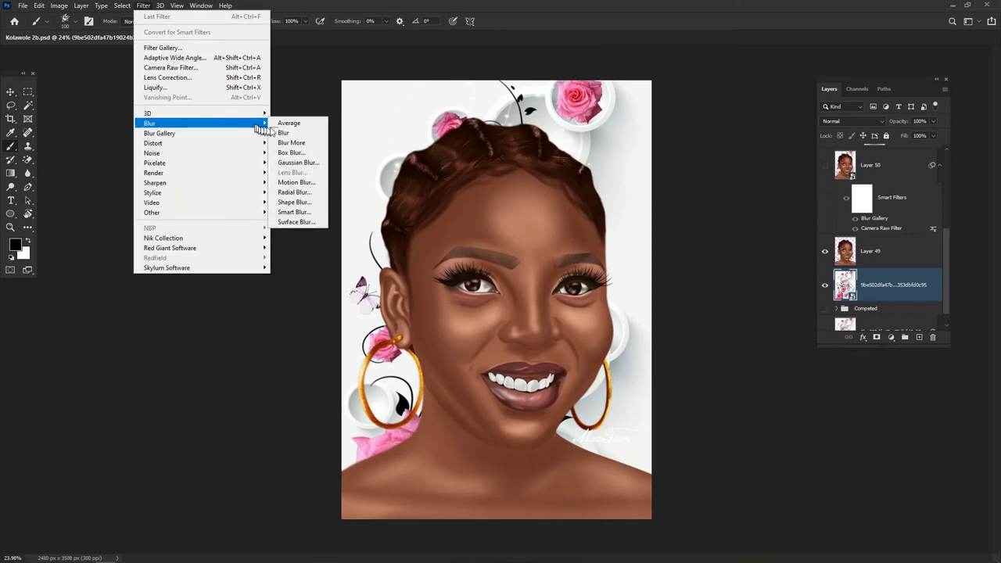
pyautogui.click(291, 155)
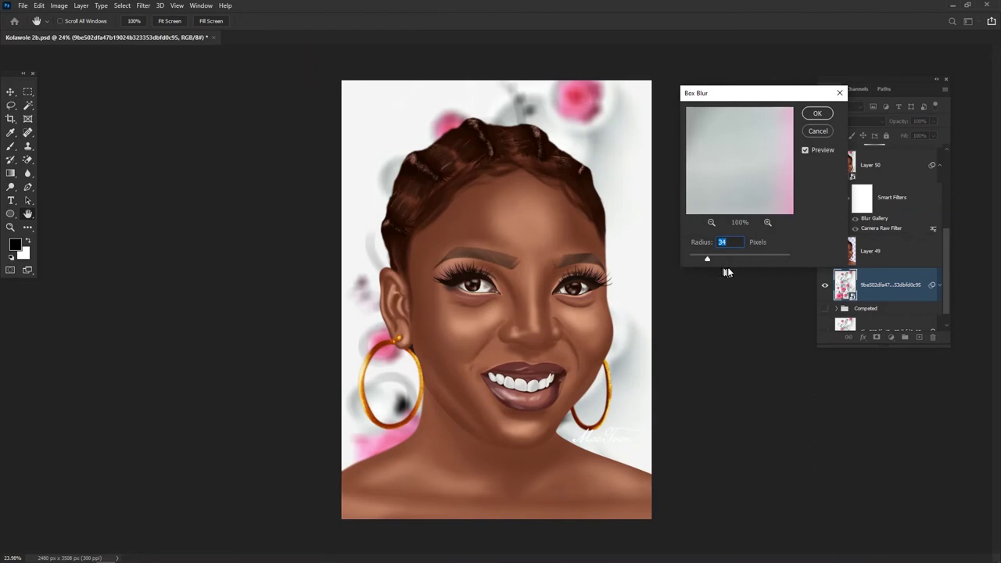
pyautogui.click(819, 114)
pyautogui.press('b')
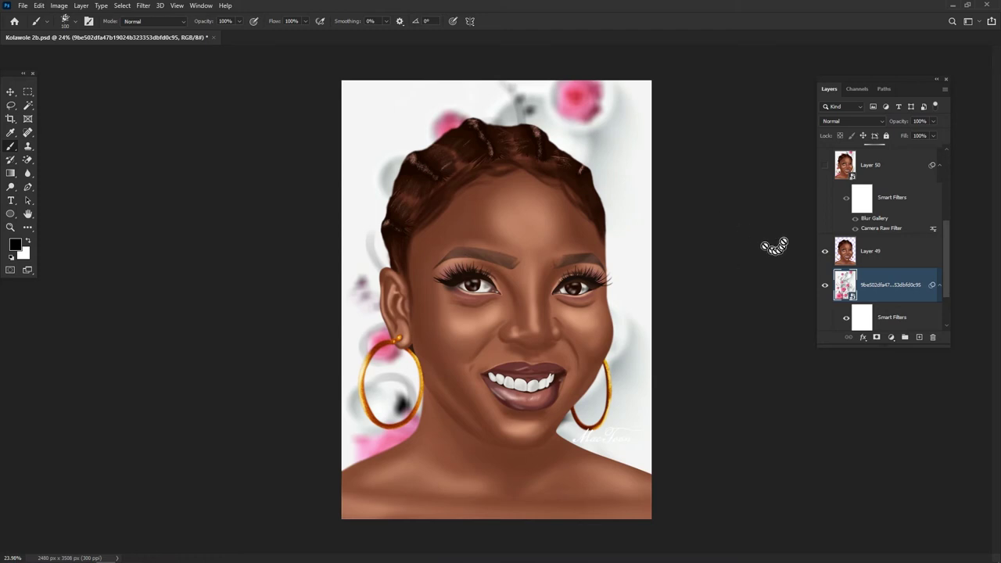
# Make Layer 50 and the Color Fill 1 layer visible again.
pyautogui.moveTo(947, 243); pyautogui.dragTo(949, 206)
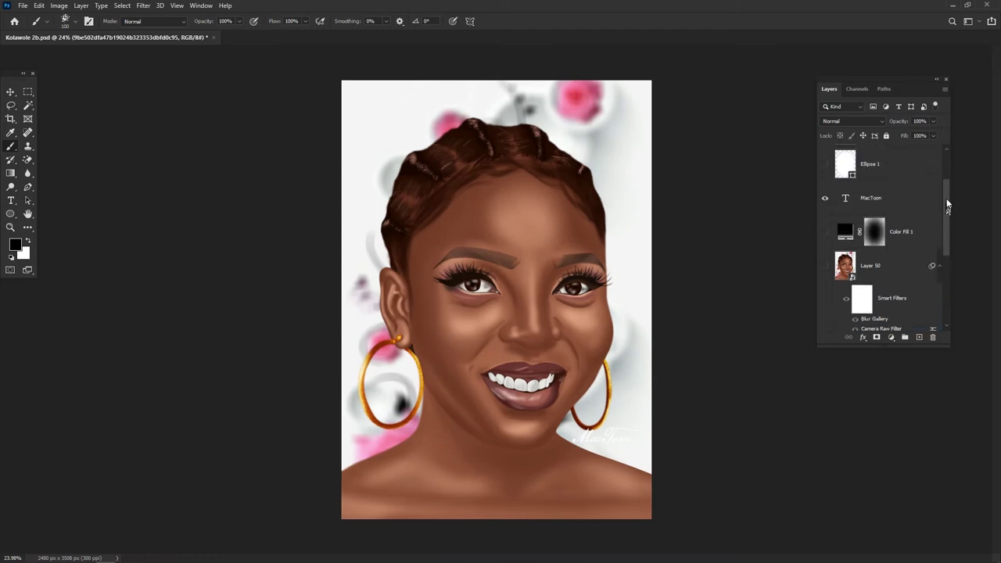
pyautogui.click(825, 269)
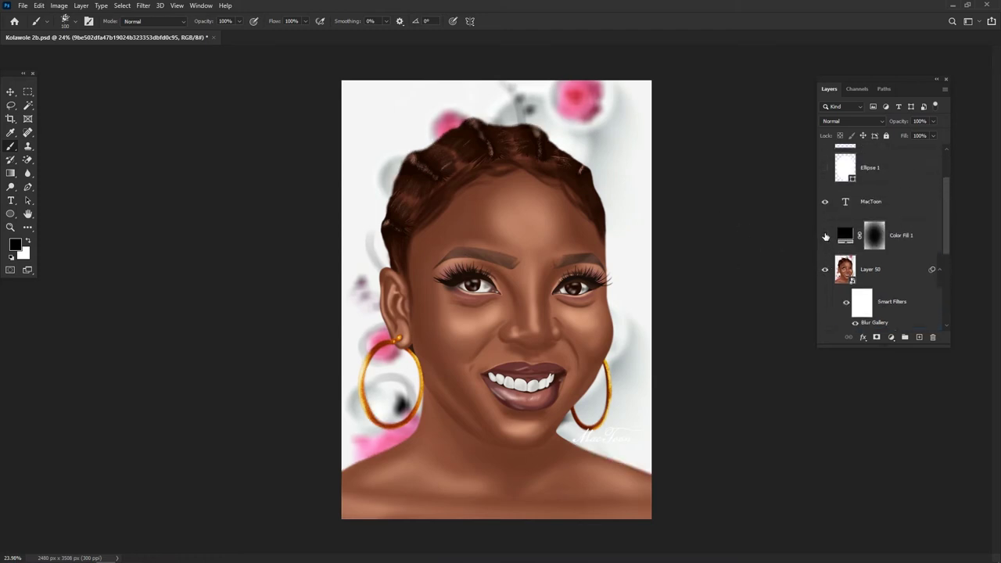
pyautogui.click(824, 236)
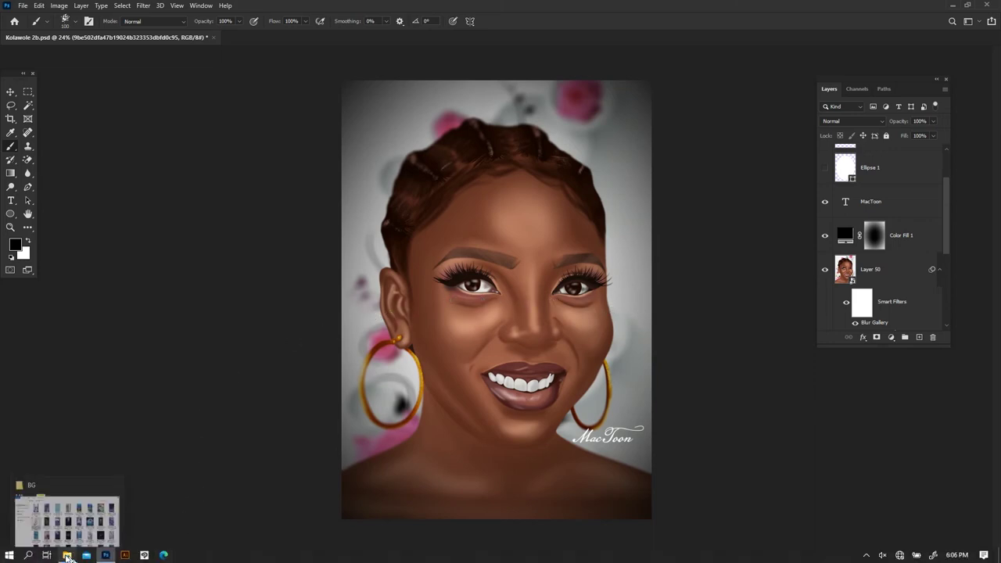
# Open the Bokeh Overlay folder in File Explorer and place DG (4).jpg into the portrait document in Photoshop.
pyautogui.click(67, 555)
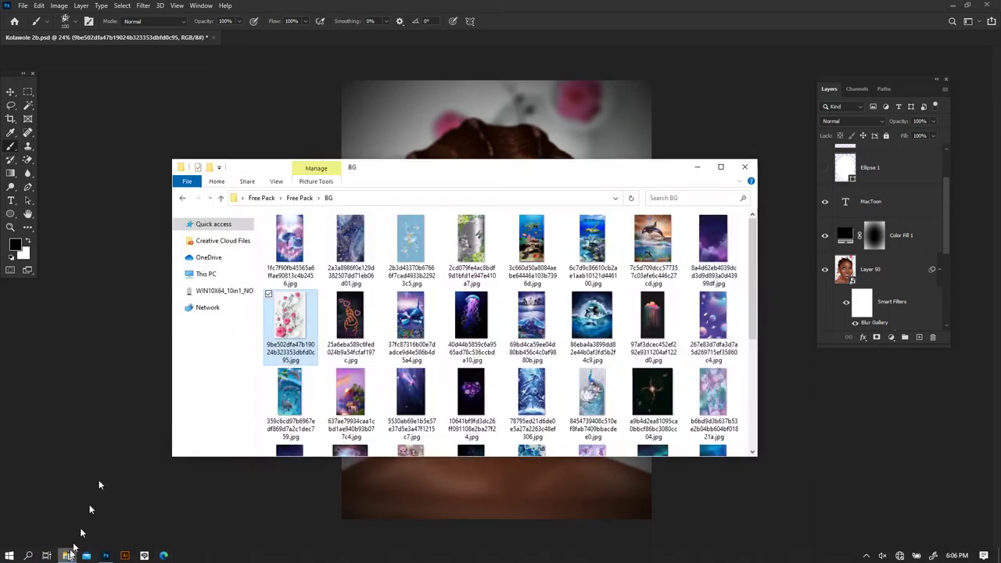
pyautogui.click(181, 201)
pyautogui.click(298, 247)
pyautogui.doubleClick(298, 247)
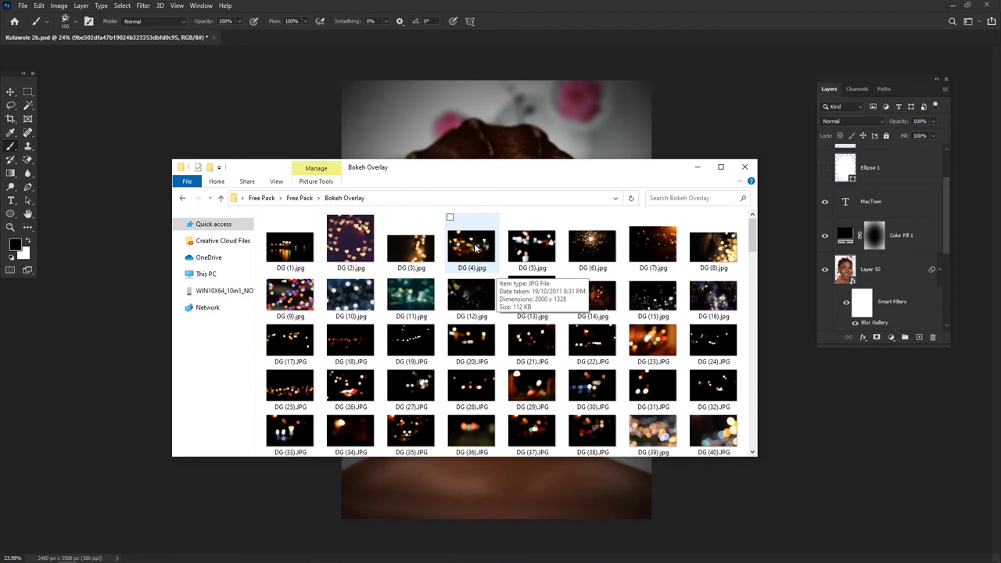
pyautogui.moveTo(476, 245); pyautogui.dragTo(464, 501)
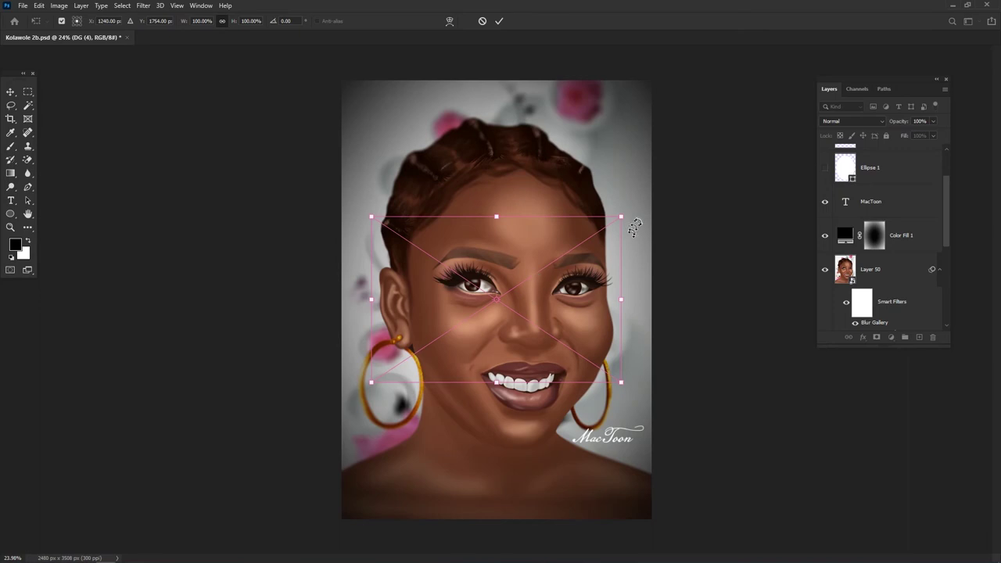
# Enlarge the placed DG (4) image to the canvas width, move it up over the face and commit the placement.
pyautogui.moveTo(622, 213); pyautogui.dragTo(650, 181)
pyautogui.moveTo(627, 244); pyautogui.dragTo(620, 165)
pyautogui.press('Return')
pyautogui.press('b')
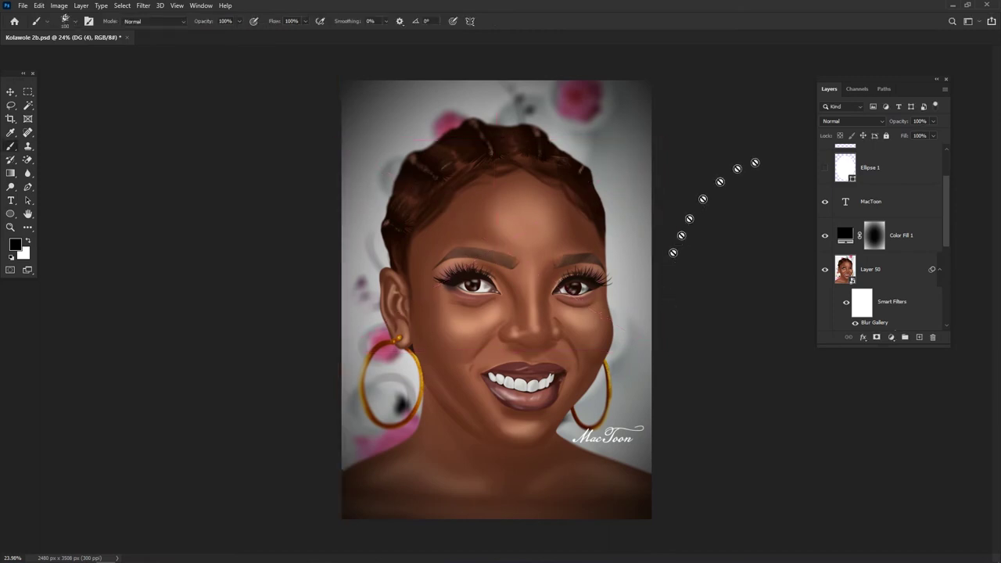
# Place the DG (4) layer between Color Fill 1 and Layer 50 and enlarge it to about 131.84%.
pyautogui.moveTo(944, 207); pyautogui.dragTo(905, 226)
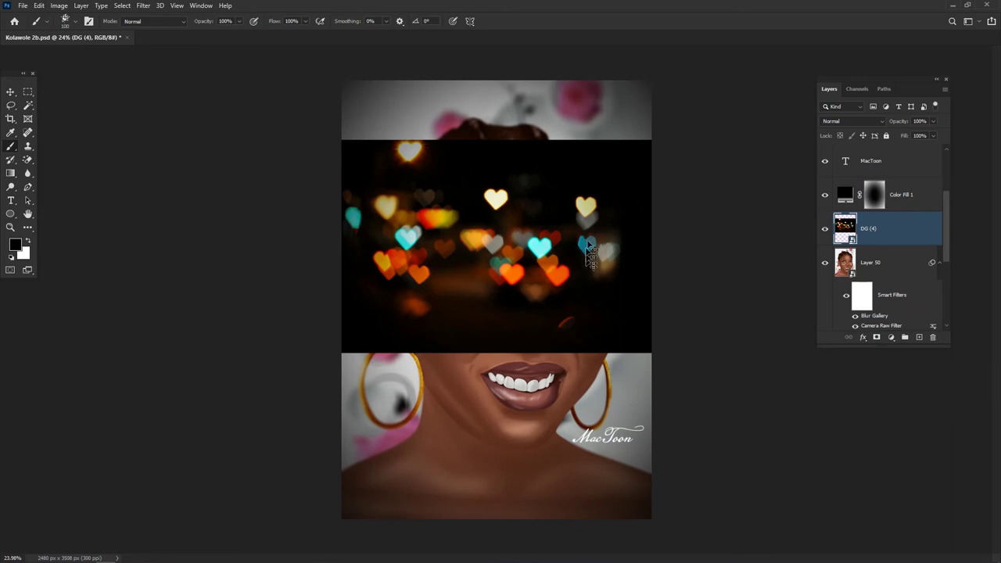
pyautogui.hotkey('ctrl', 't')
pyautogui.moveTo(657, 140); pyautogui.dragTo(672, 126)
pyautogui.moveTo(624, 239)
pyautogui.mouseDown()
pyautogui.moveTo(623, 191)
pyautogui.moveTo(619, 235)
pyautogui.moveTo(634, 229)
pyautogui.mouseUp()
pyautogui.moveTo(685, 117); pyautogui.dragTo(671, 126)
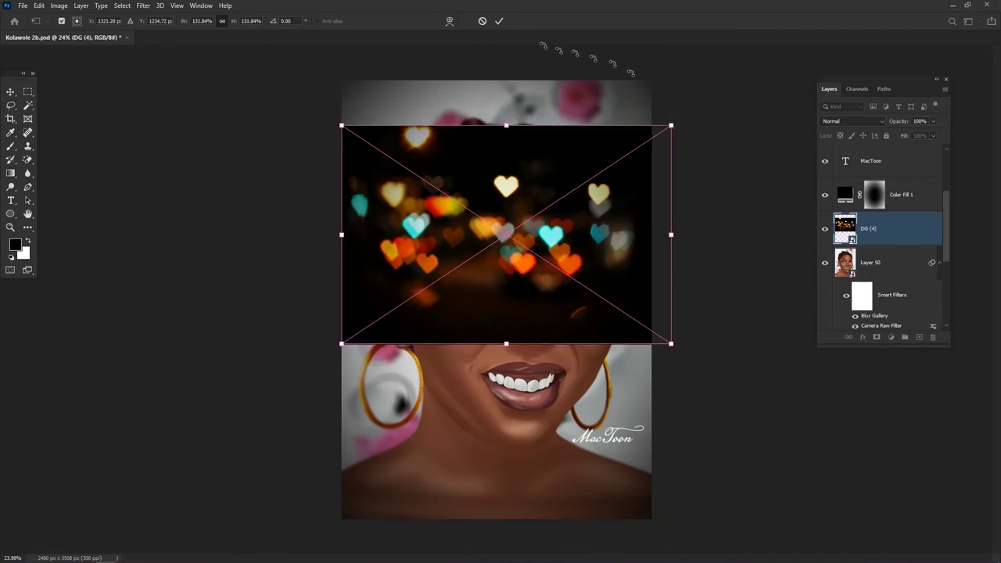
pyautogui.click(501, 22)
pyautogui.press('b')
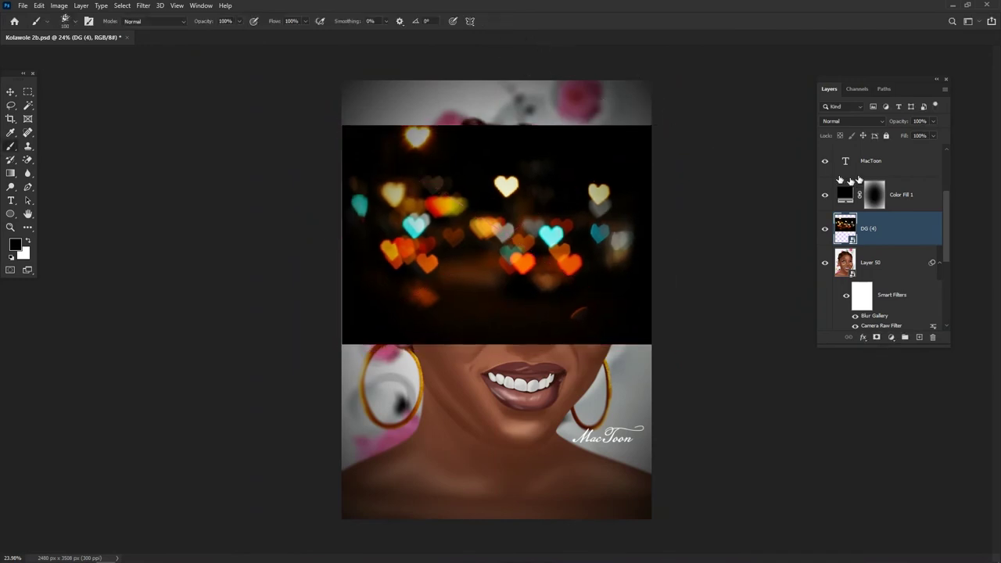
# Set the DG (4) layer's blend mode to Screen and move the heart bokeh down over the eyes.
pyautogui.click(880, 121)
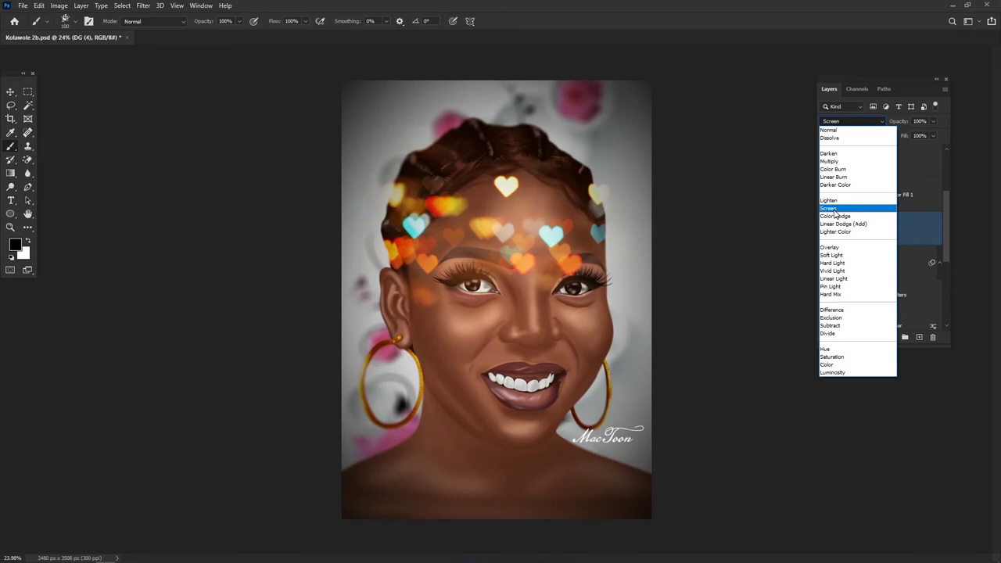
pyautogui.click(834, 210)
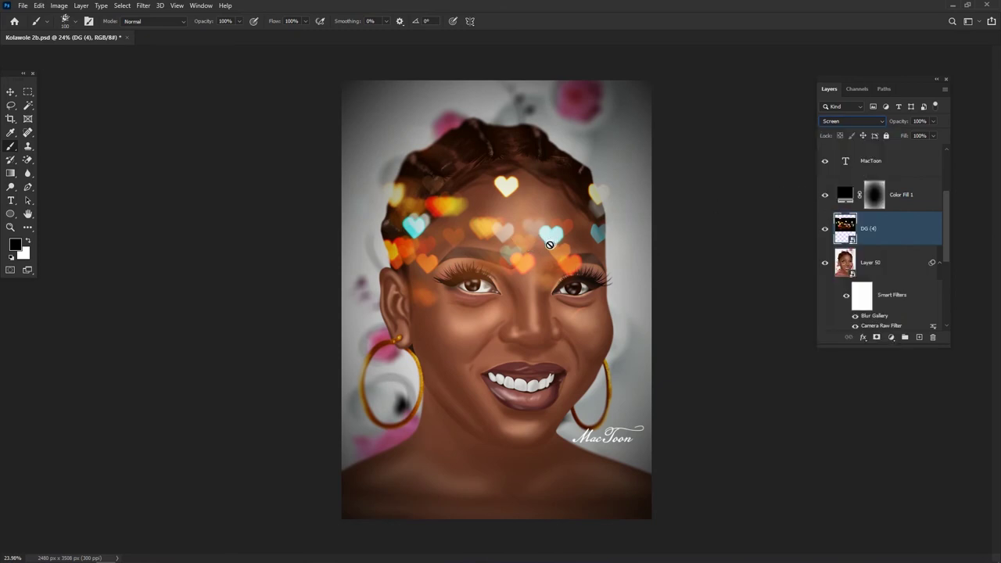
pyautogui.click(10, 92)
pyautogui.moveTo(546, 237); pyautogui.dragTo(579, 262)
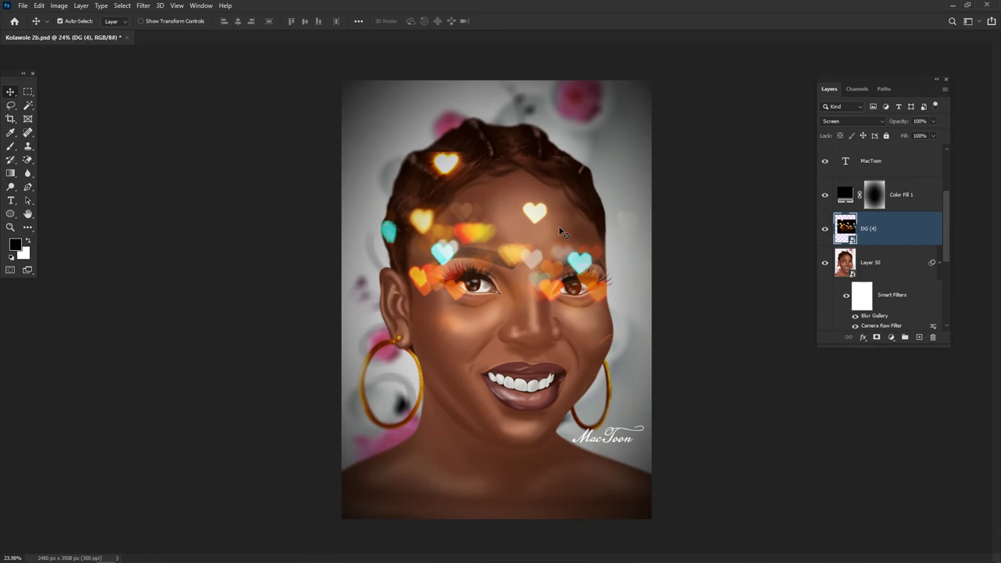
# Delete the DG (4) layer and open the Free Pack's Light Leaks Overlay folder in File Explorer.
pyautogui.press('Delete')
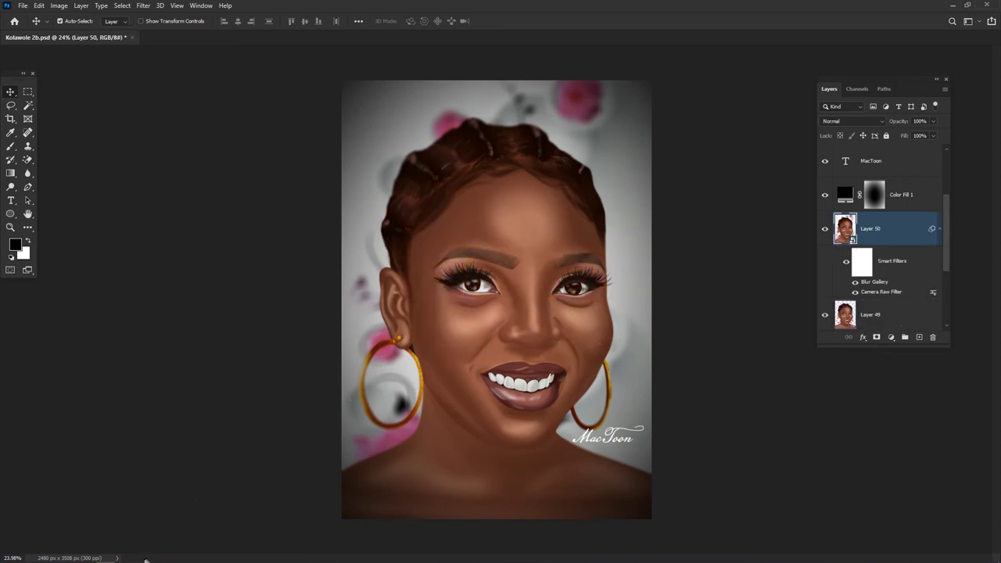
pyautogui.moveTo(144, 559)
pyautogui.click(67, 555)
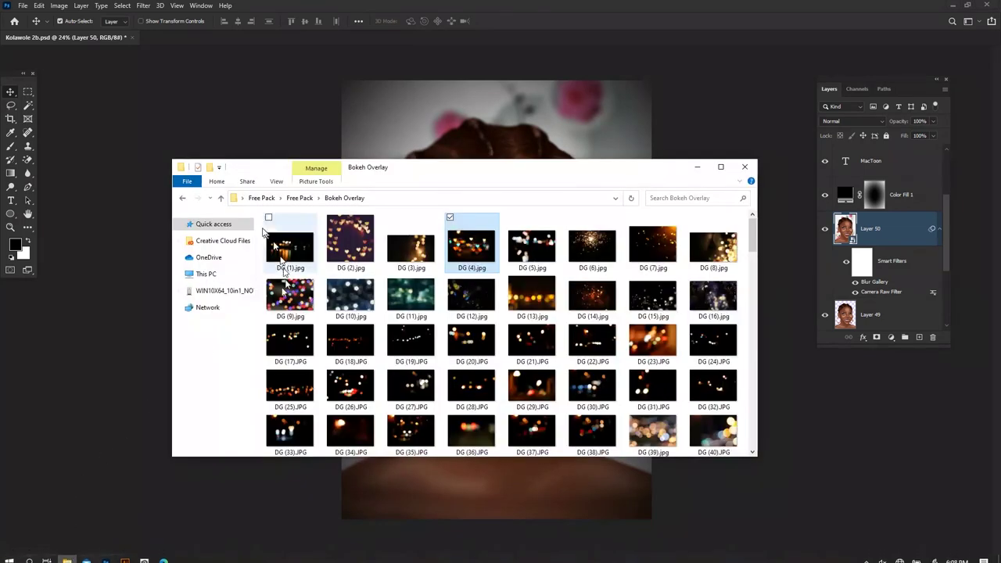
pyautogui.click(182, 200)
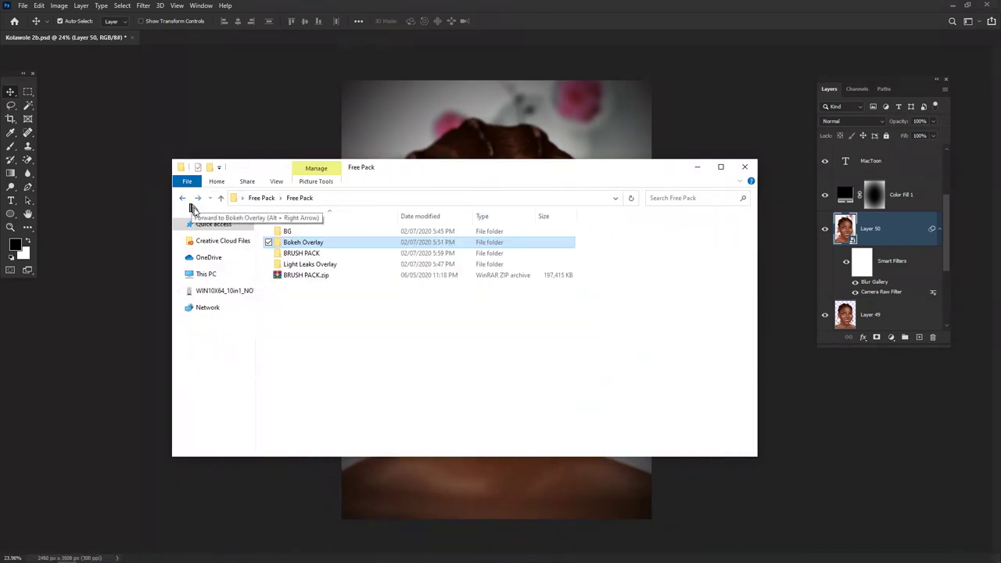
pyautogui.doubleClick(303, 266)
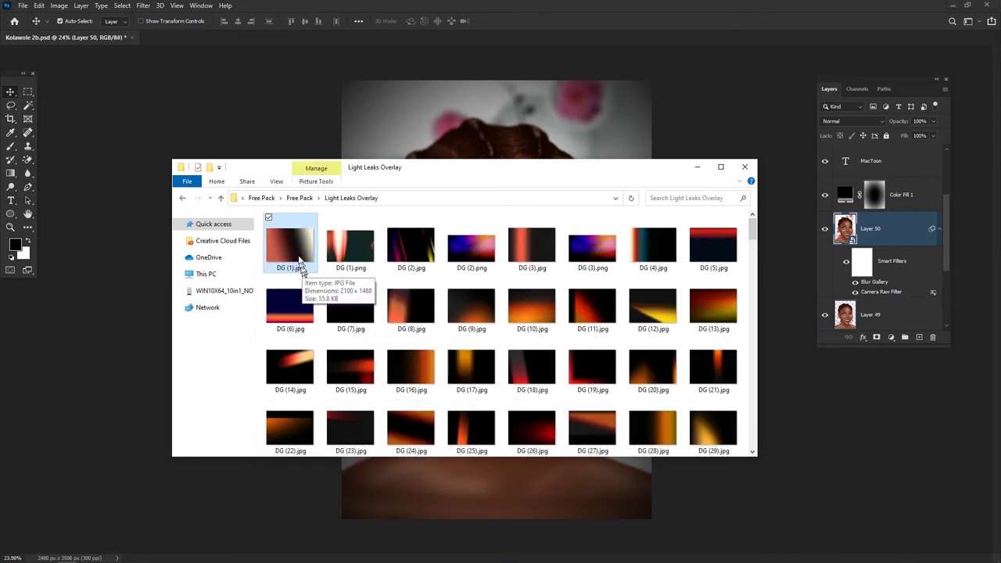
# Browse the light leak images and place DG (32).jpg into the portrait document in Photoshop.
pyautogui.click(304, 271)
pyautogui.moveTo(753, 225); pyautogui.dragTo(759, 284)
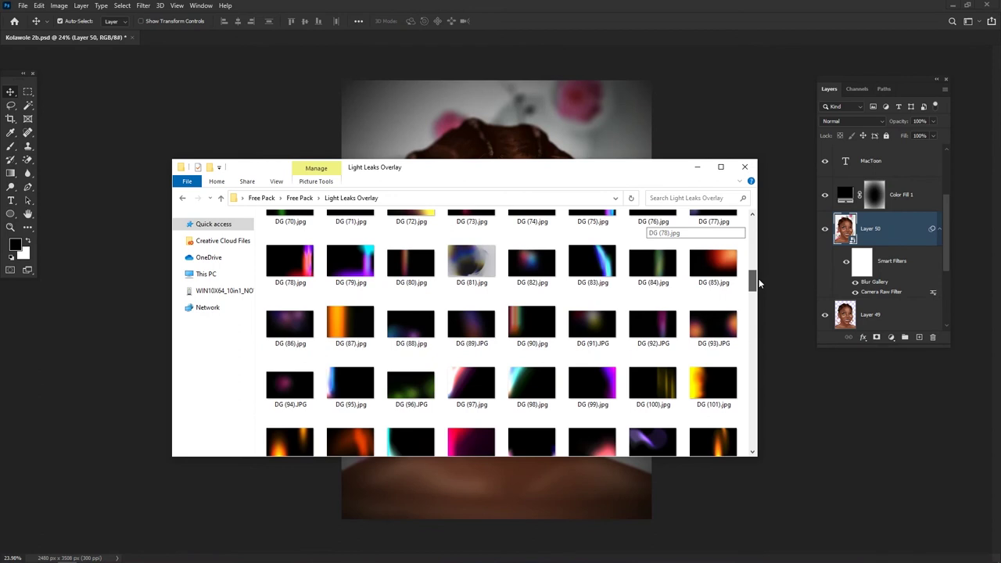
pyautogui.moveTo(758, 279); pyautogui.dragTo(755, 223)
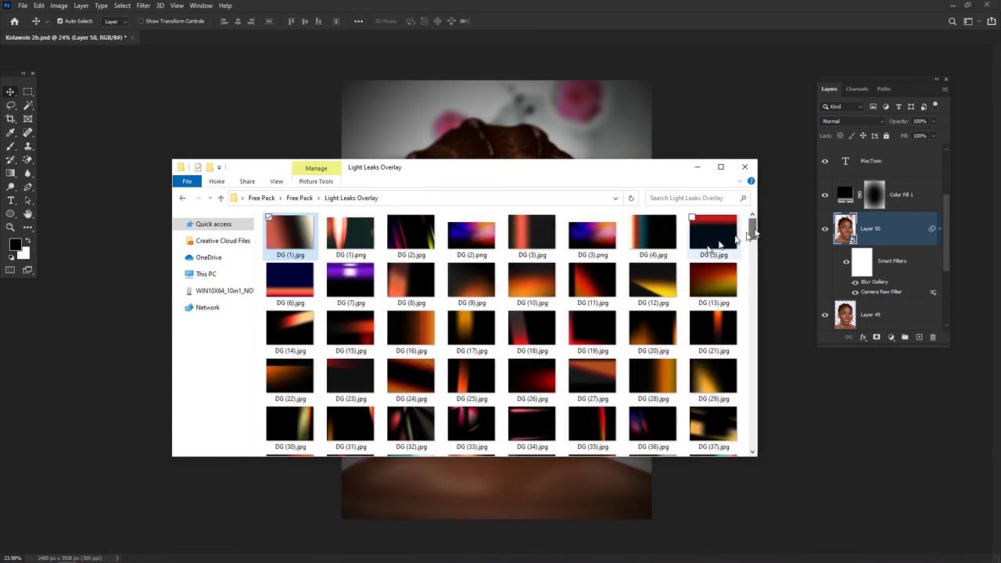
pyautogui.click(406, 424)
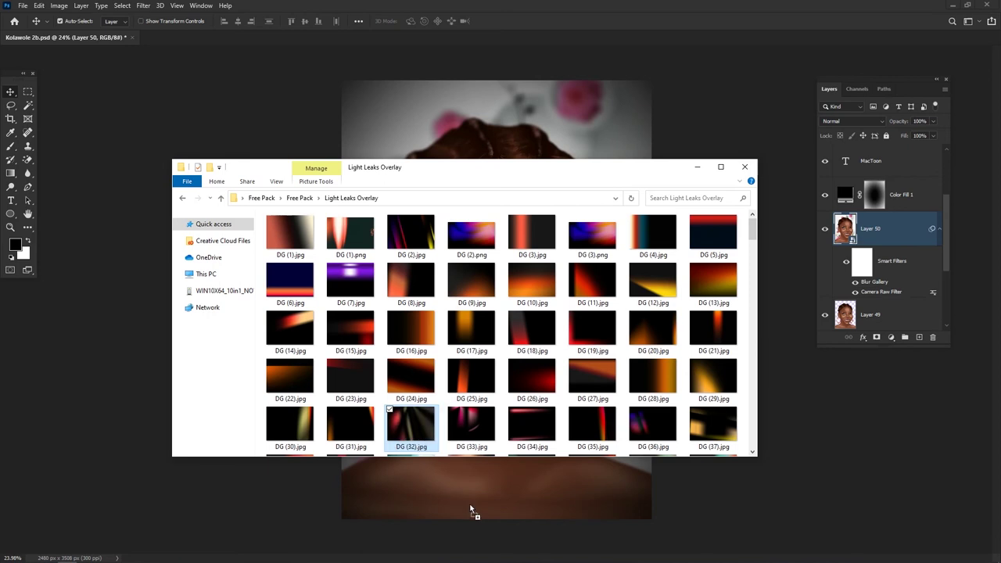
pyautogui.moveTo(470, 509); pyautogui.dragTo(473, 501)
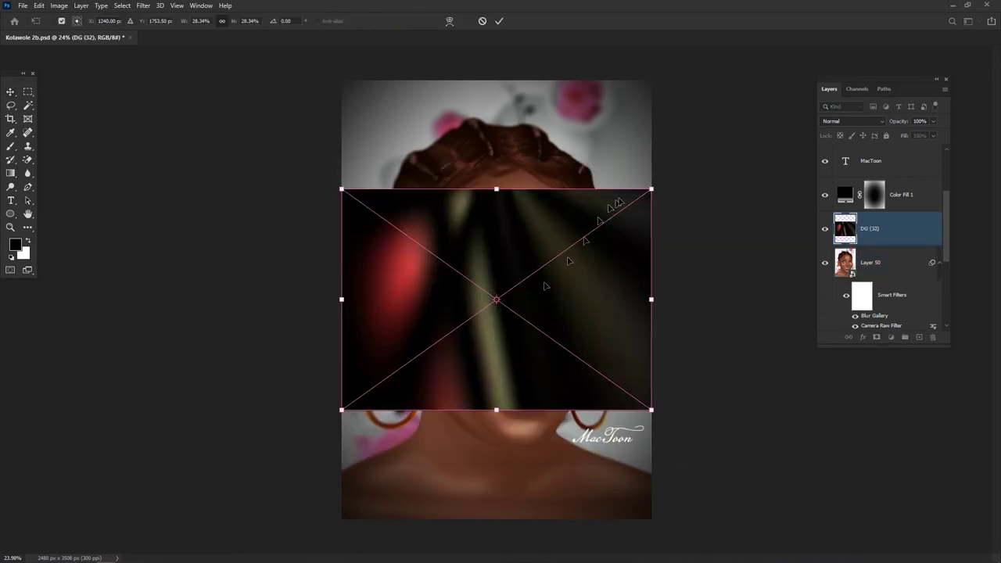
# Enlarge the placed DG (32) image to about 57.91% so it covers the whole canvas, and commit the placement.
pyautogui.moveTo(651, 190); pyautogui.dragTo(738, 38)
pyautogui.moveTo(592, 266); pyautogui.dragTo(603, 247)
pyautogui.moveTo(787, 79); pyautogui.dragTo(808, 64)
pyautogui.moveTo(616, 221); pyautogui.dragTo(615, 253)
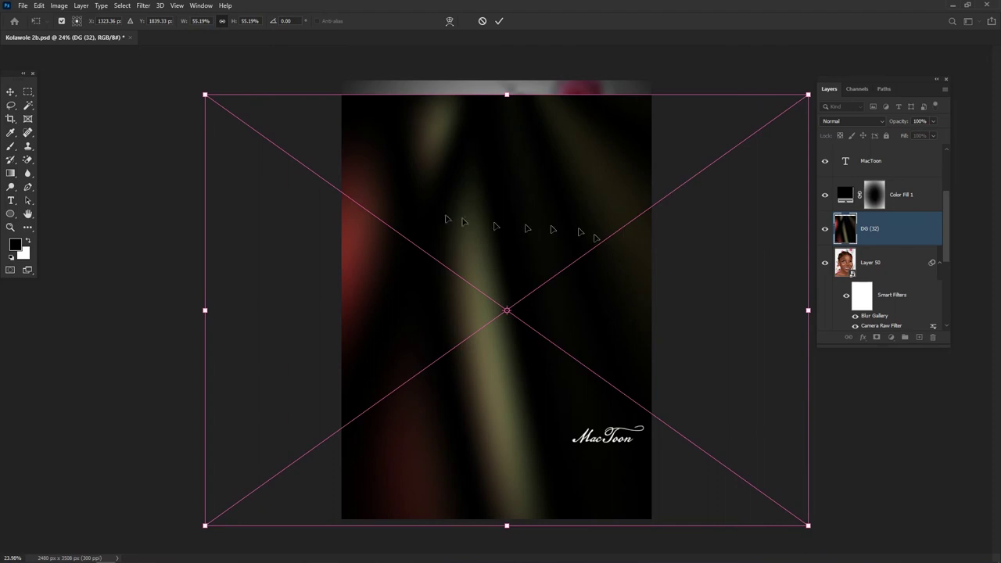
pyautogui.moveTo(204, 94)
pyautogui.mouseDown()
pyautogui.moveTo(169, 75)
pyautogui.moveTo(190, 85)
pyautogui.mouseUp()
pyautogui.moveTo(364, 273); pyautogui.dragTo(365, 266)
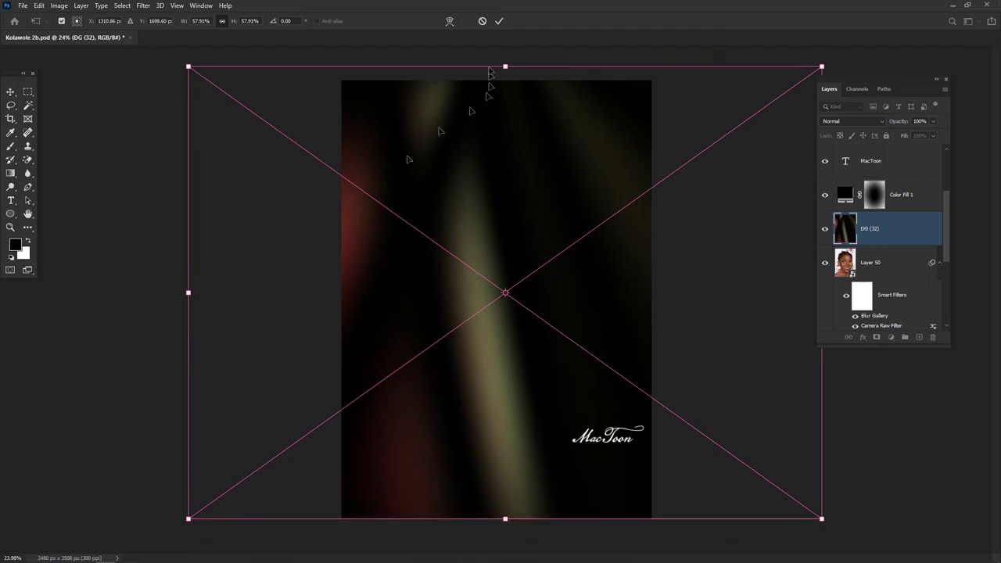
pyautogui.press('Return')
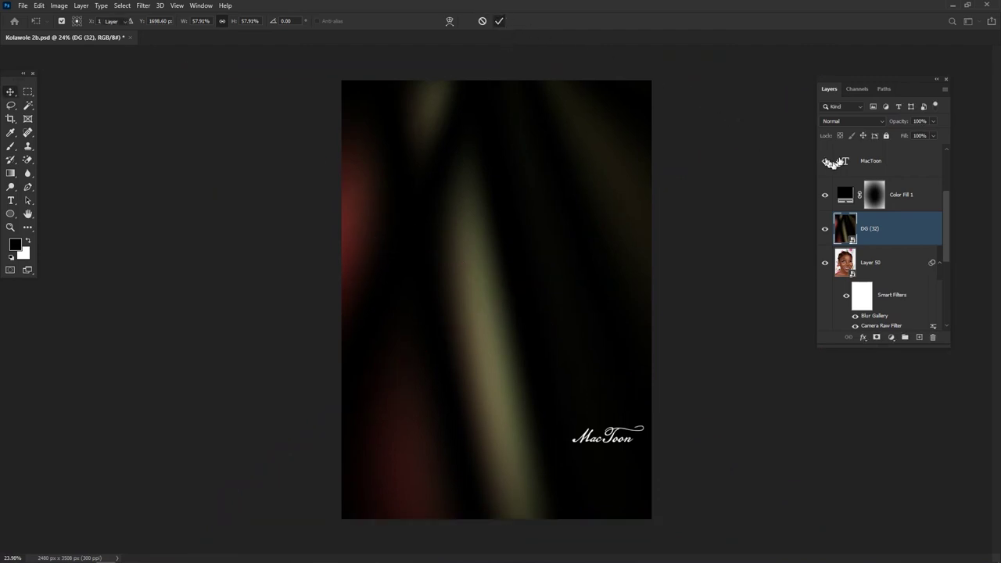
# Set the DG (32) layer to Screen and move it so the red glow falls over the temple and hair beside the visible ear.
pyautogui.click(867, 122)
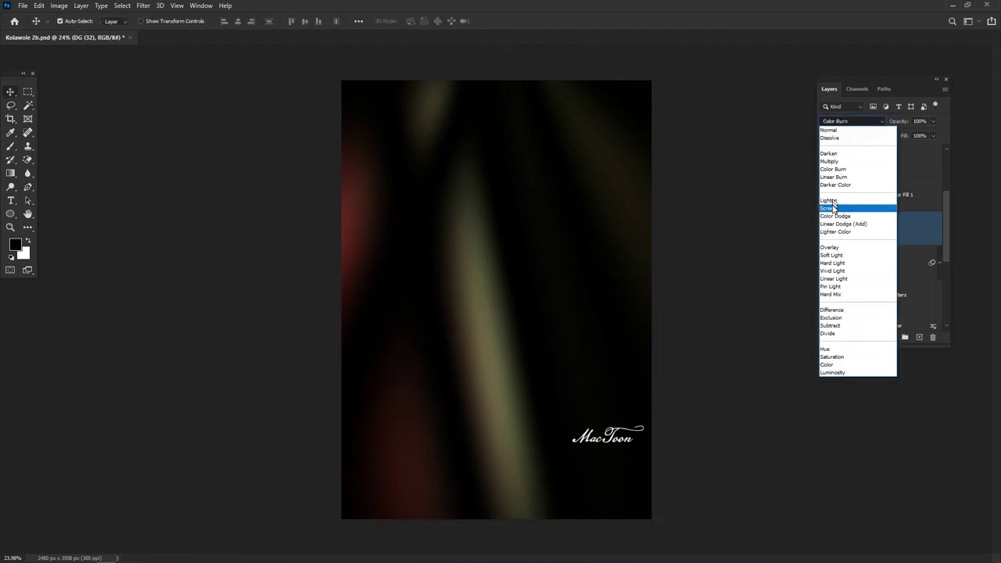
pyautogui.click(834, 209)
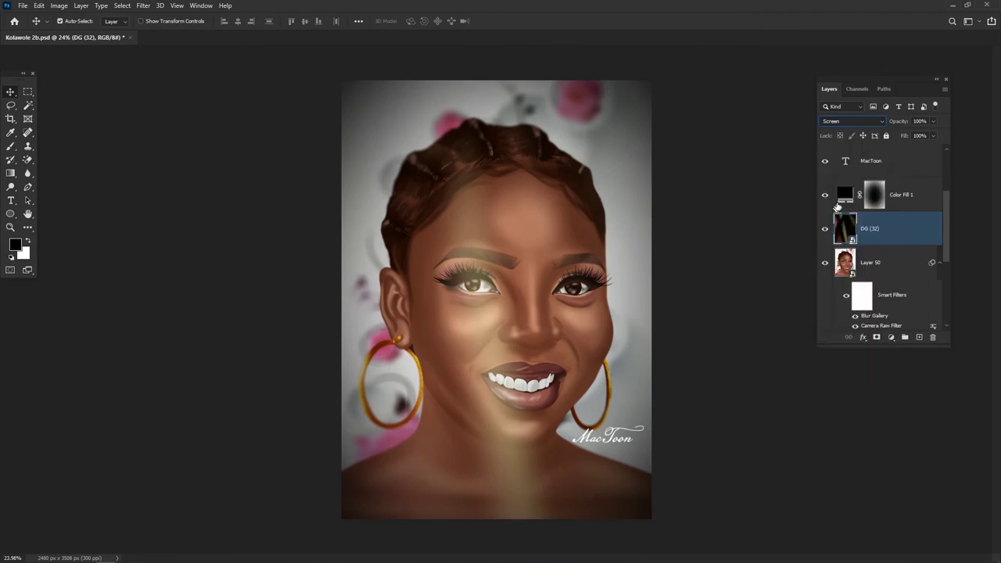
pyautogui.moveTo(489, 374); pyautogui.dragTo(501, 305)
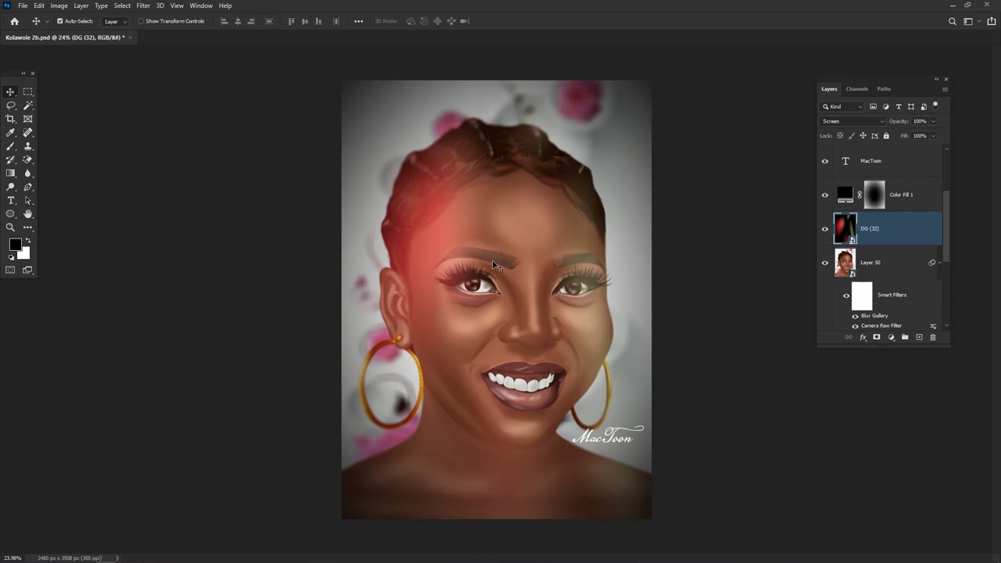
pyautogui.click(824, 235)
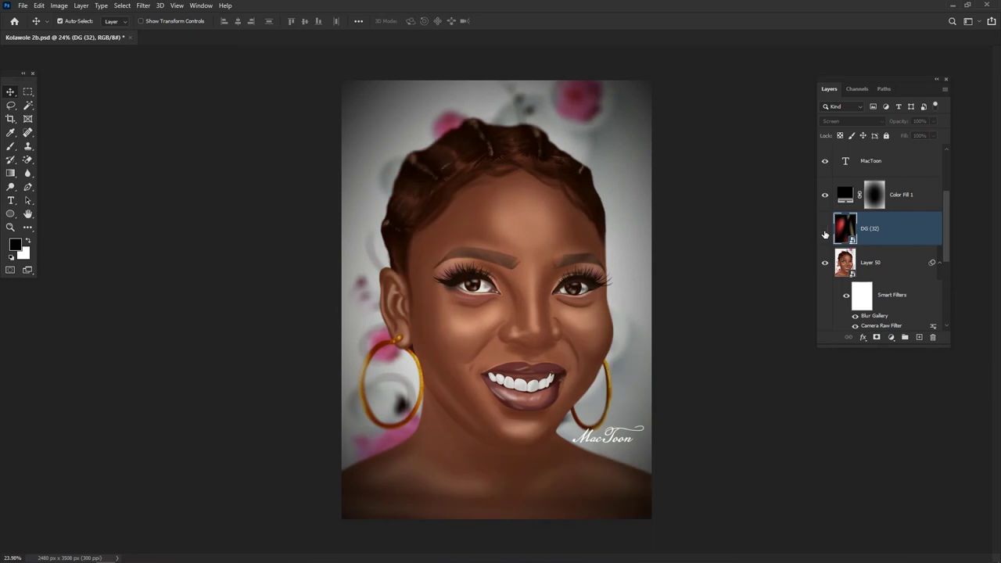
pyautogui.click(825, 231)
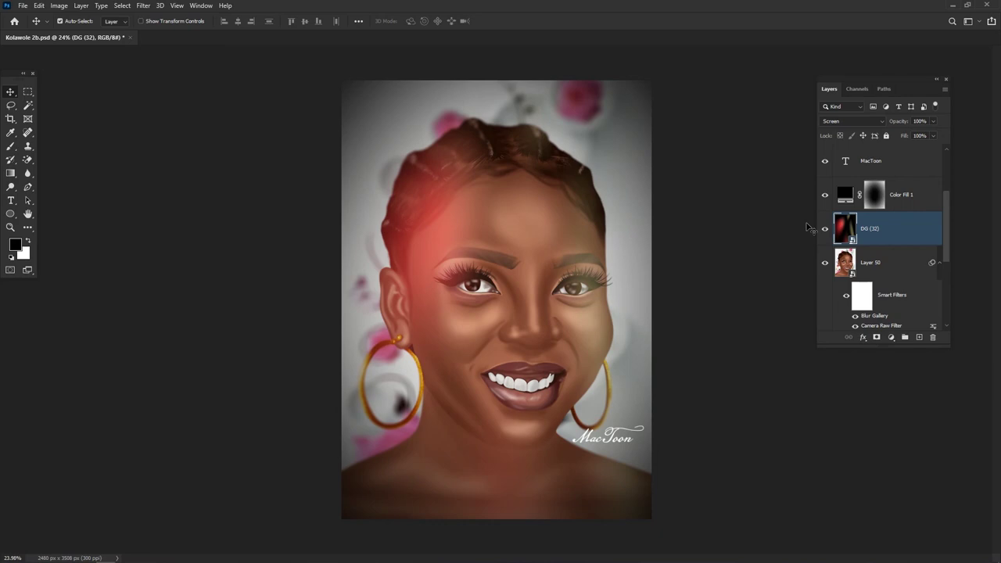
# Try a Hue/Saturation adjustment on the DG (32) light leak with Hue at -80.
pyautogui.press('ctrl')
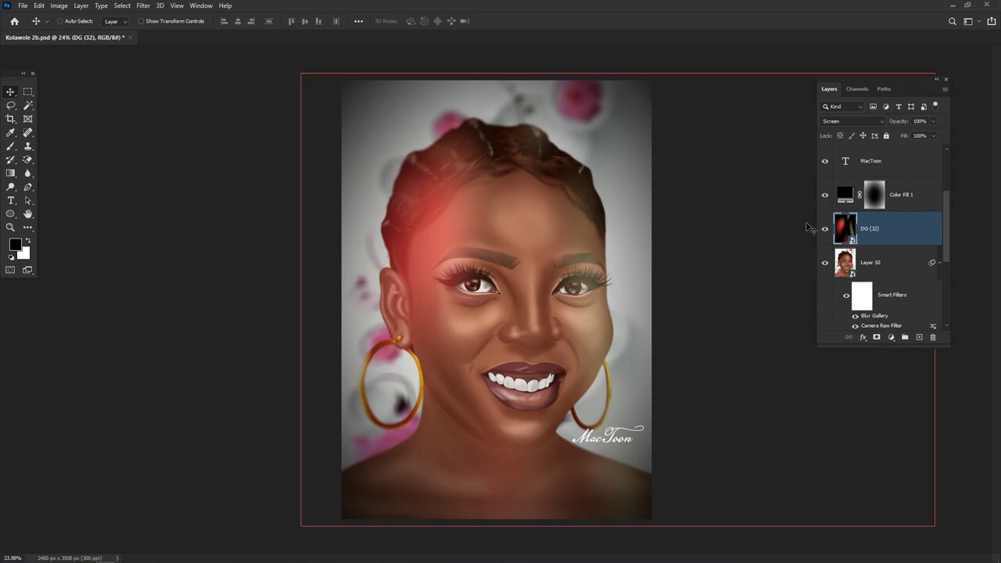
pyautogui.hotkey('ctrl', 'u')
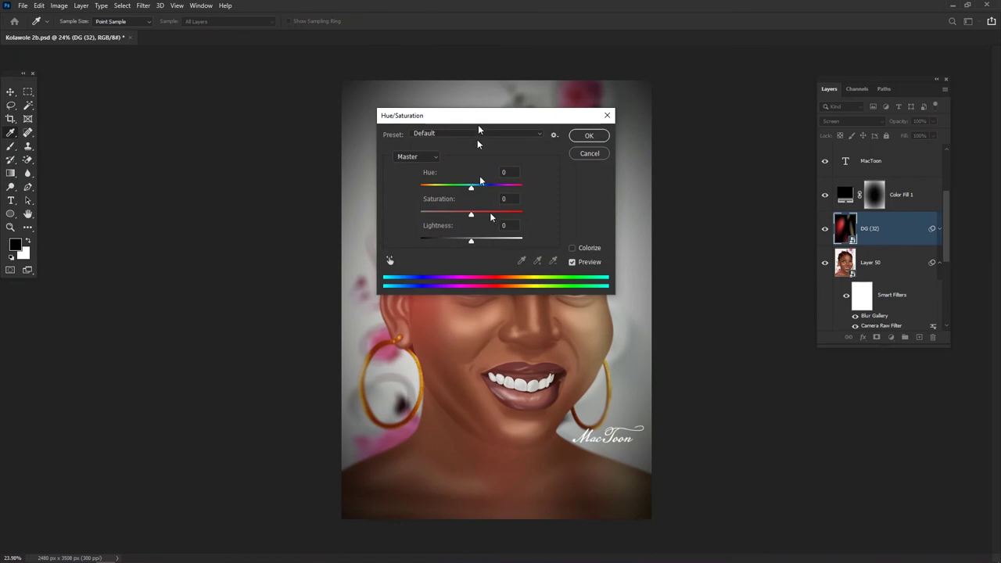
pyautogui.moveTo(491, 109); pyautogui.dragTo(690, 63)
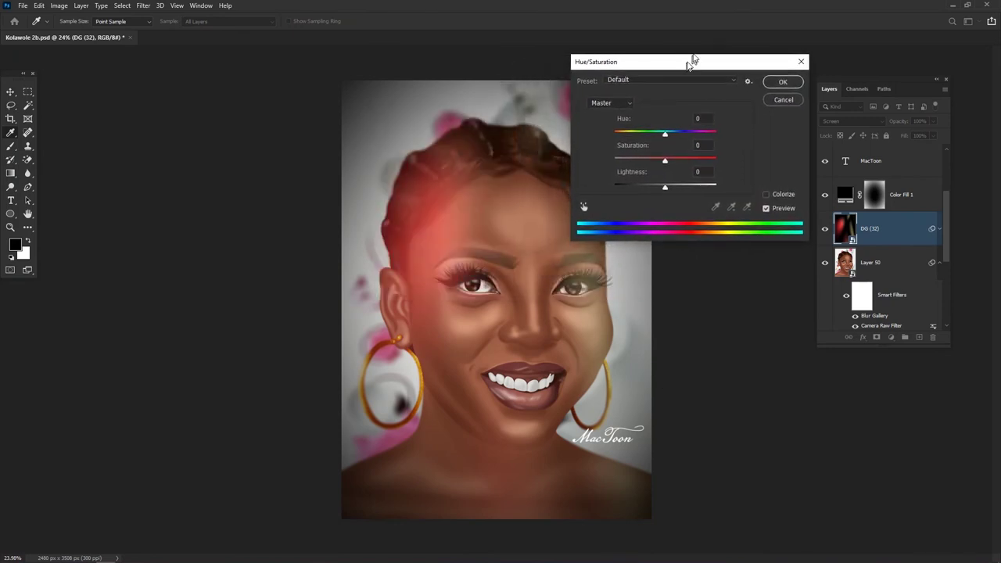
pyautogui.moveTo(664, 134); pyautogui.dragTo(633, 133)
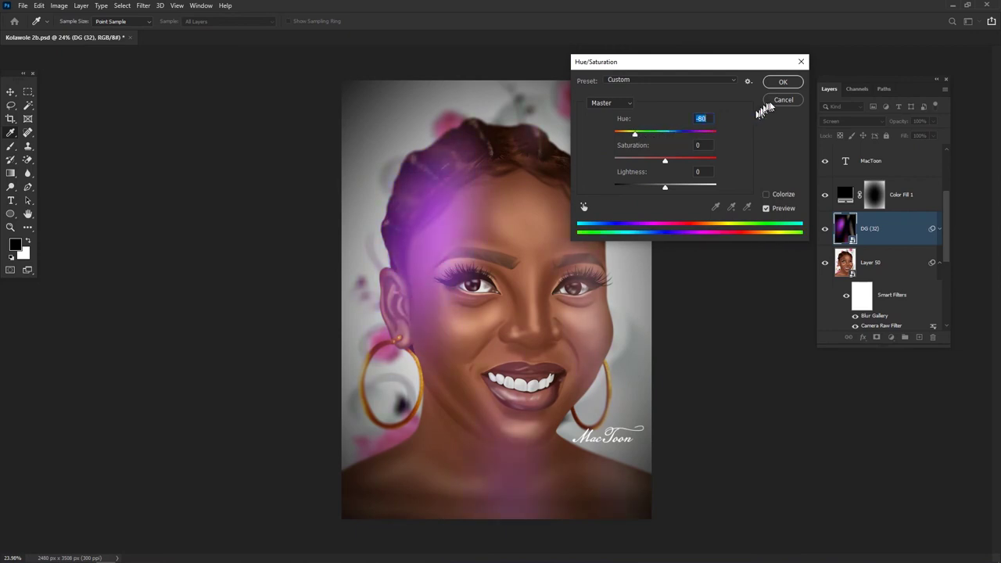
pyautogui.press('Return')
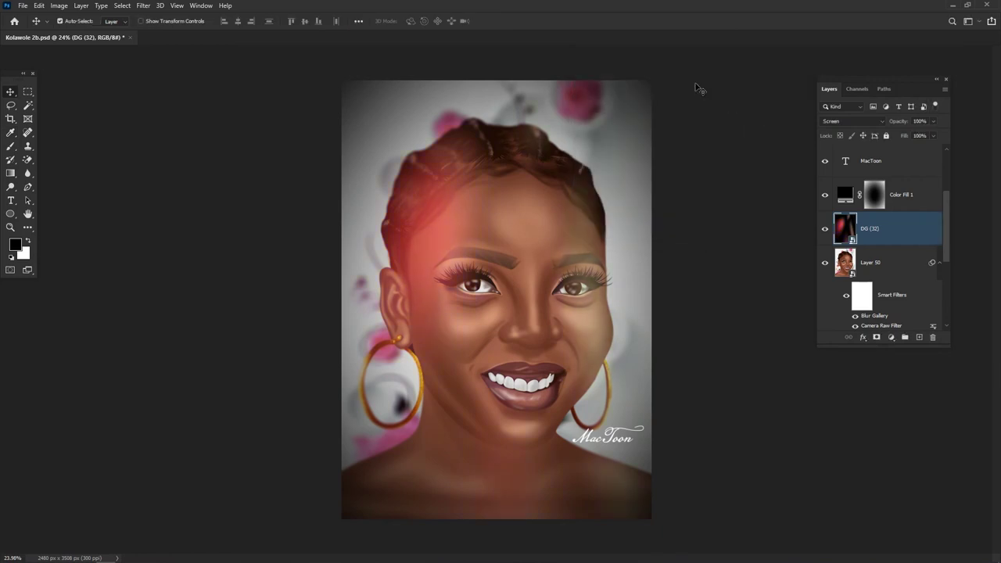